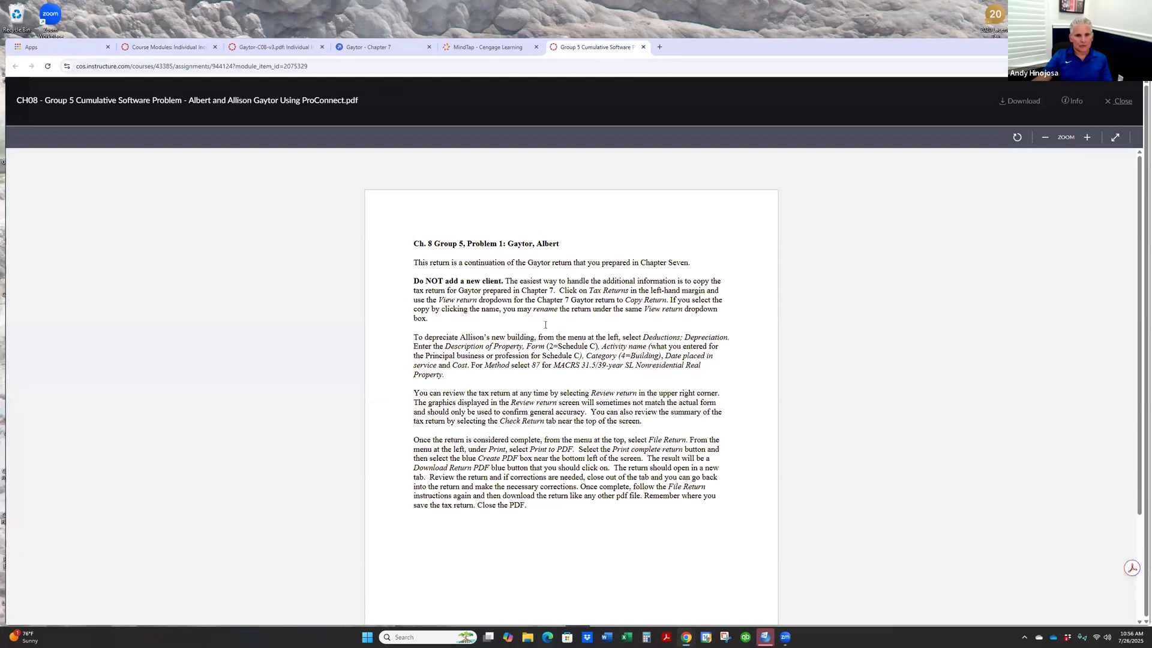
- Switch to ProConnect and copy the client's Chapter 7 return in the 2024 individual tax returns list
left_click(502, 50)
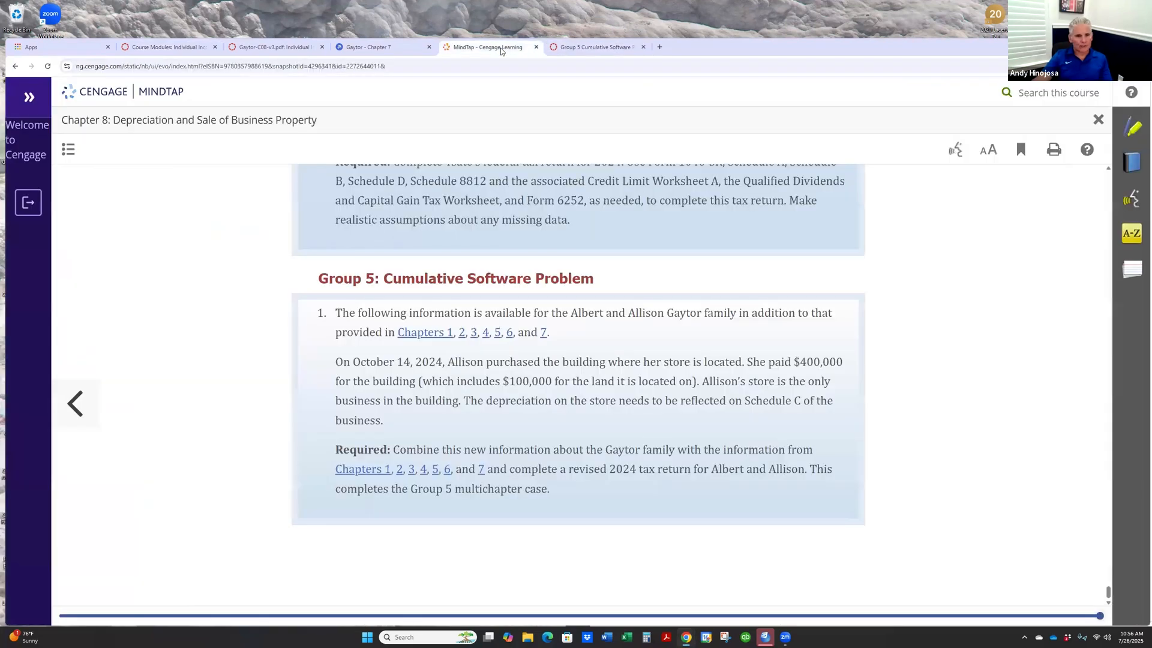
left_click(396, 50)
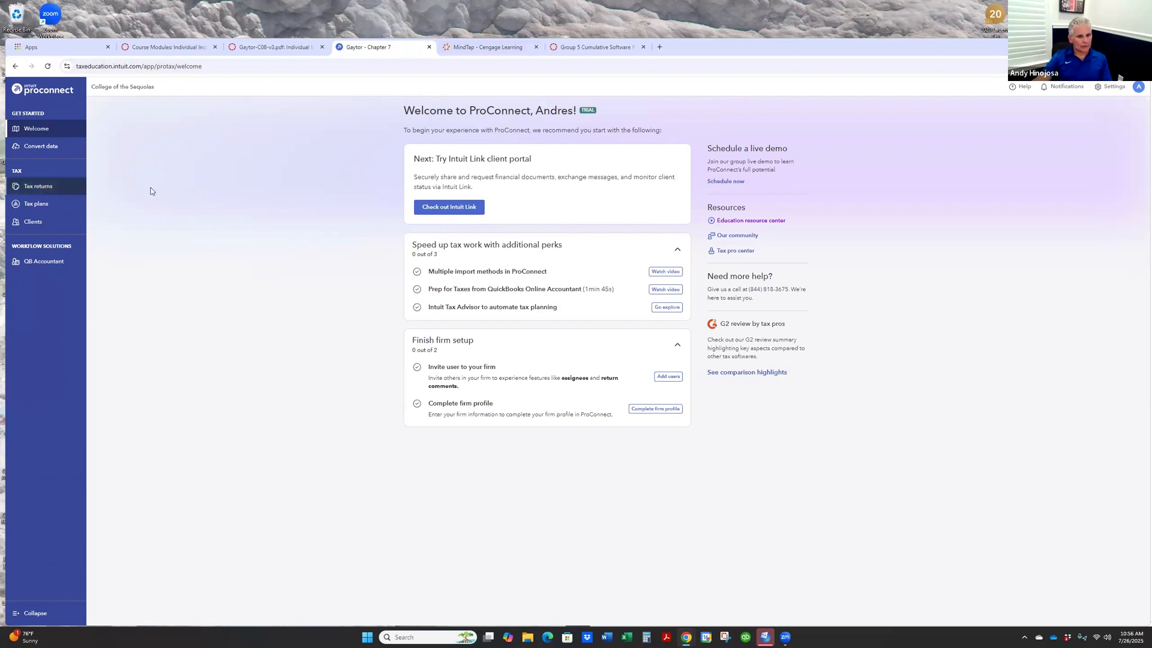
left_click(45, 188)
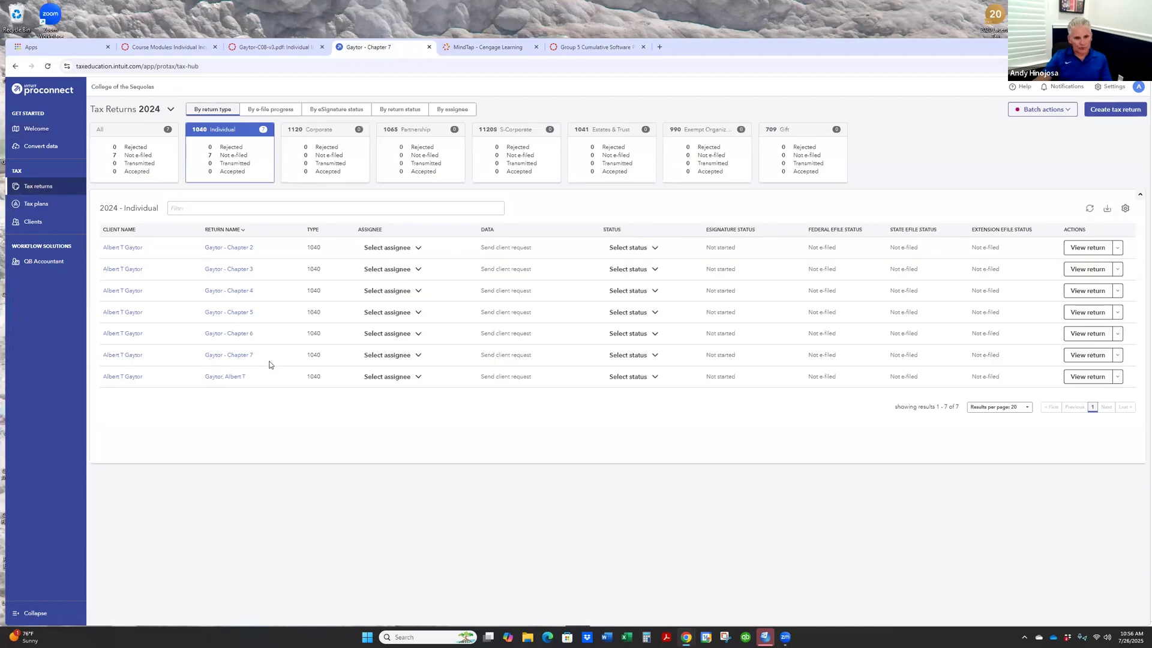
left_click(1117, 355)
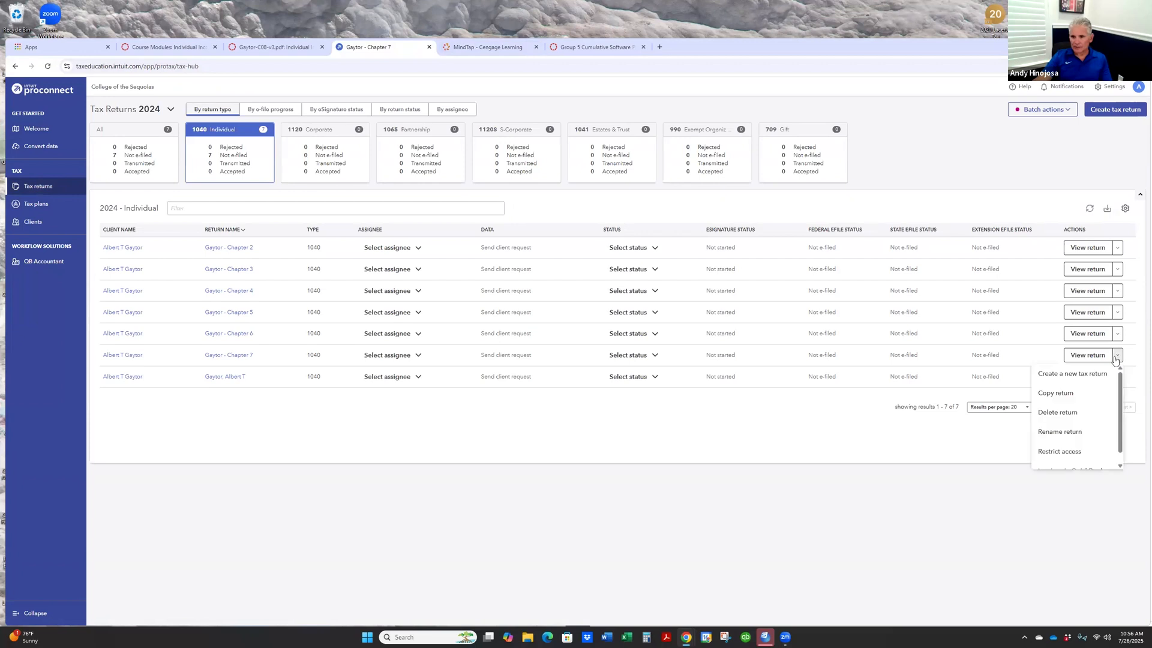
left_click(1073, 394)
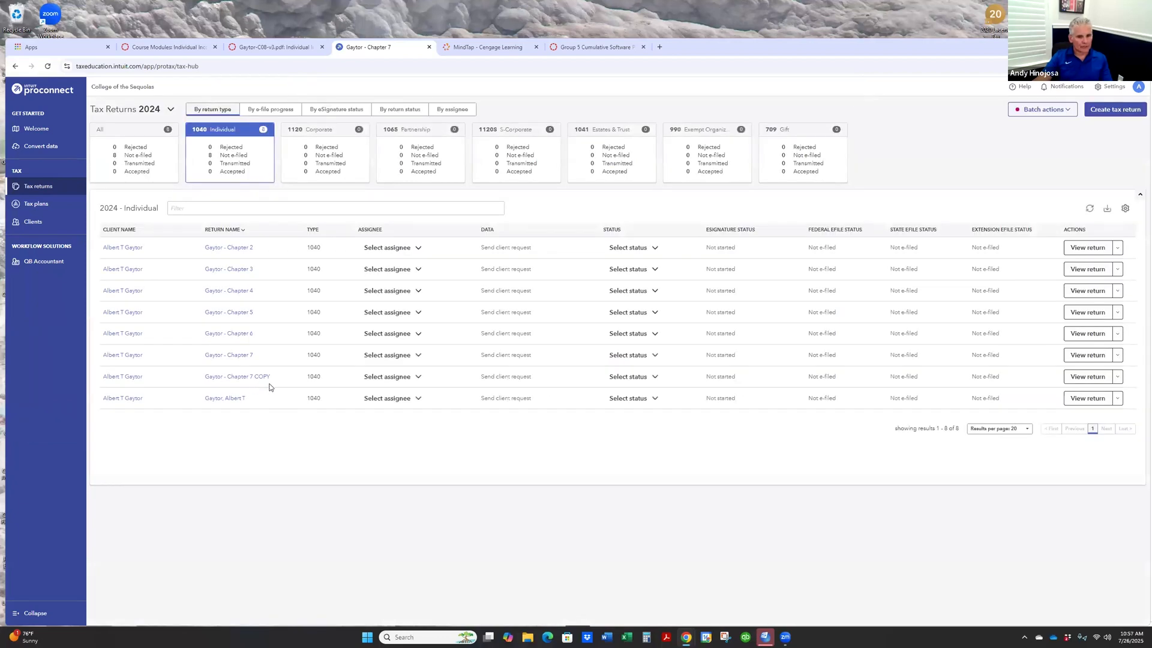
- Rename the copied return from Chapter 7 to Chapter 8, keeping the client's surname and removing the COPY suffix
left_click(1117, 377)
left_click(1060, 453)
left_click(536, 192)
key("BackSpace")
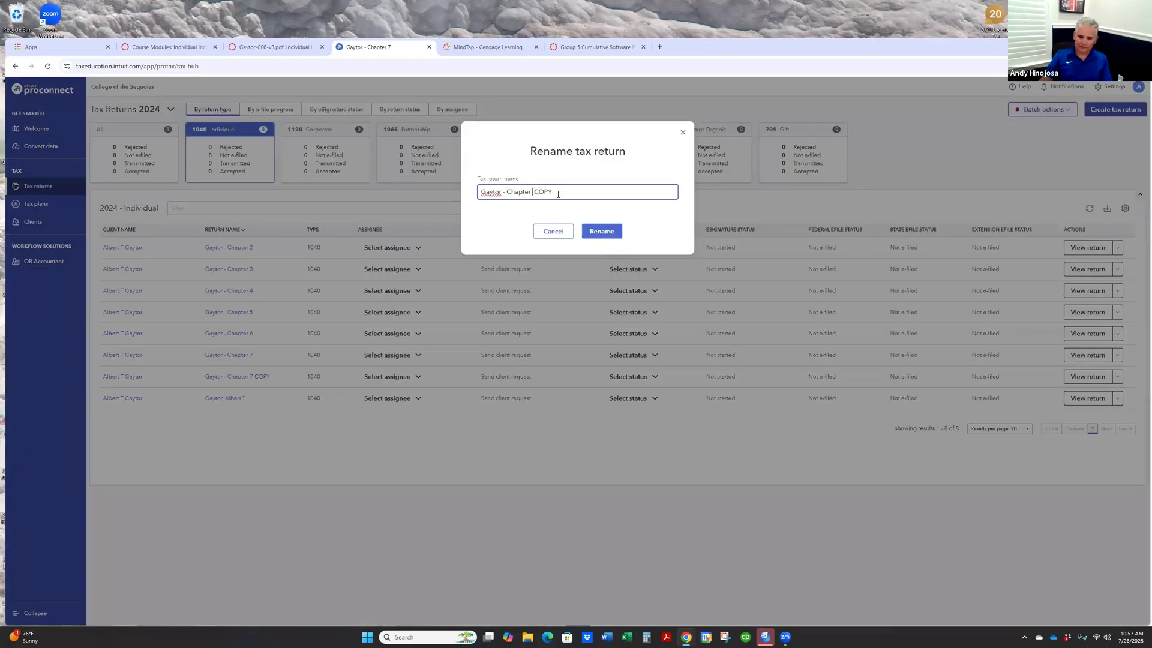
type("8")
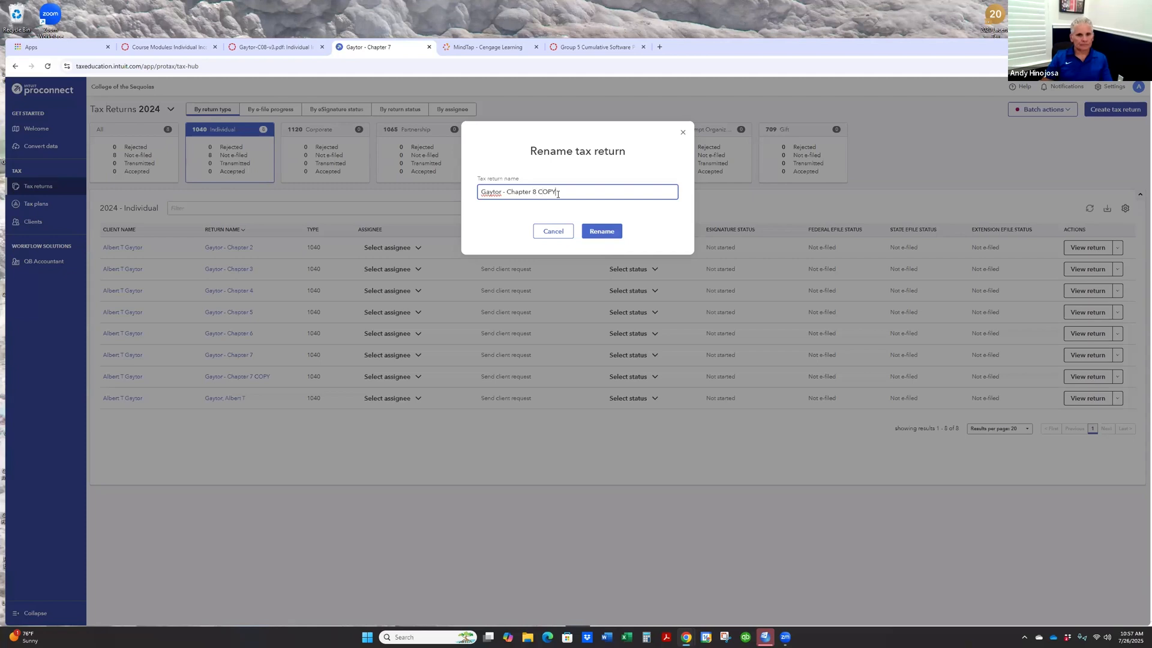
key("BackSpace")
key("BackSpace")
key("BackSpace")
key("BackSpace")
key("BackSpace")
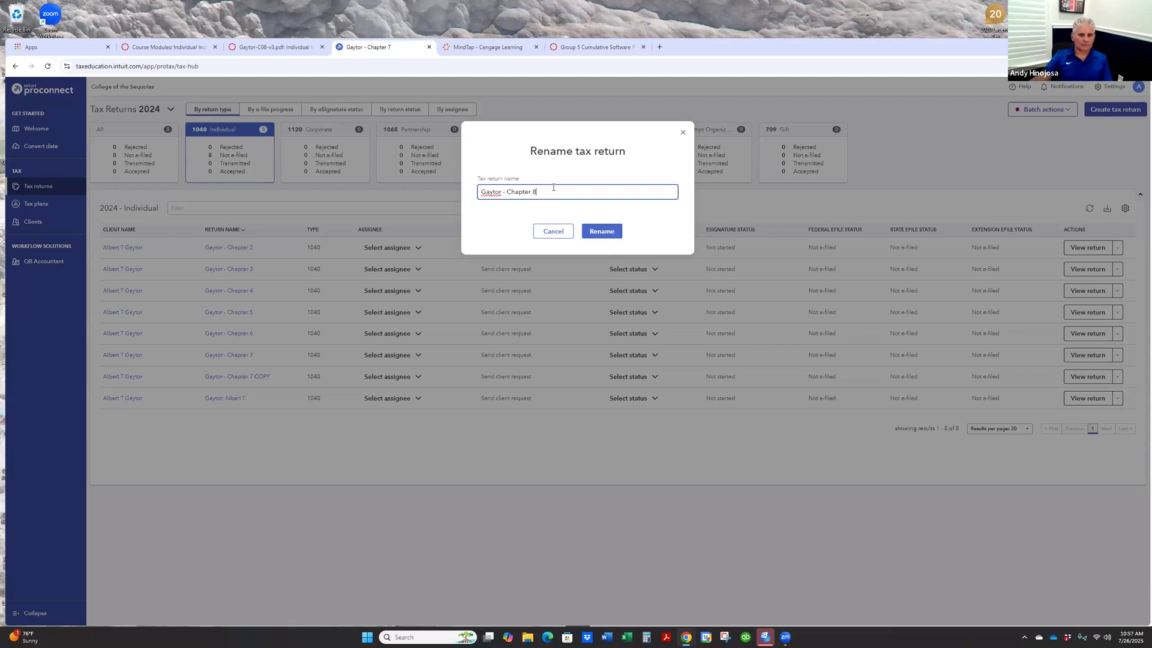
left_click(600, 232)
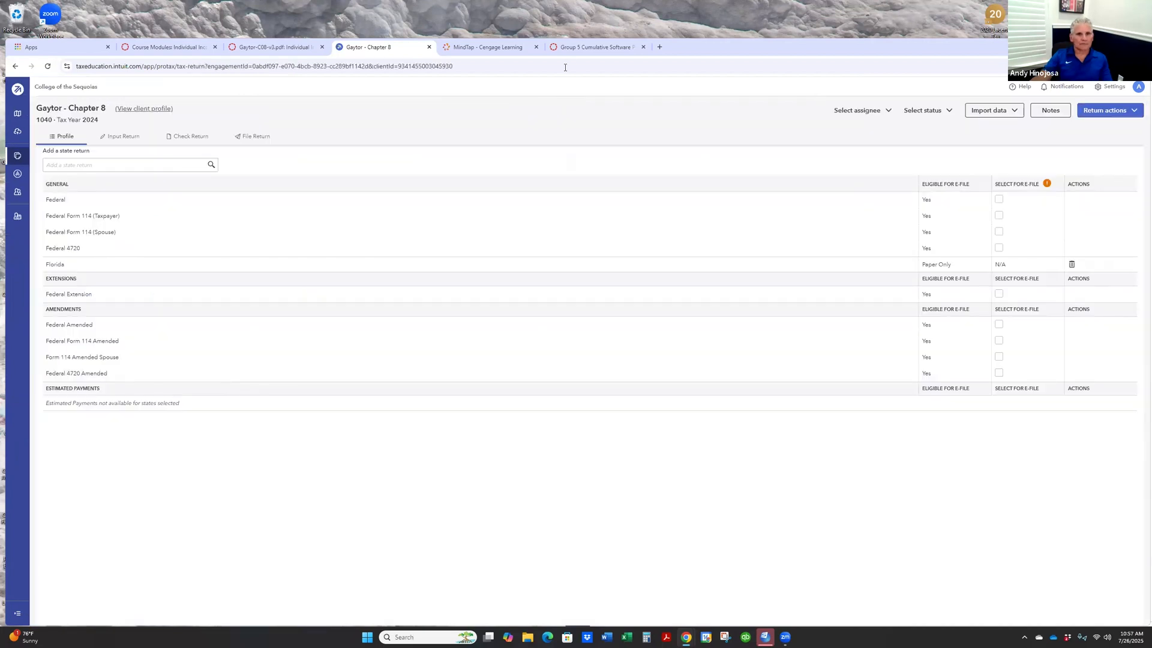
- Review the building purchase details in the MindTap problem and the depreciation instructions in the assignment PDF
left_click(499, 48)
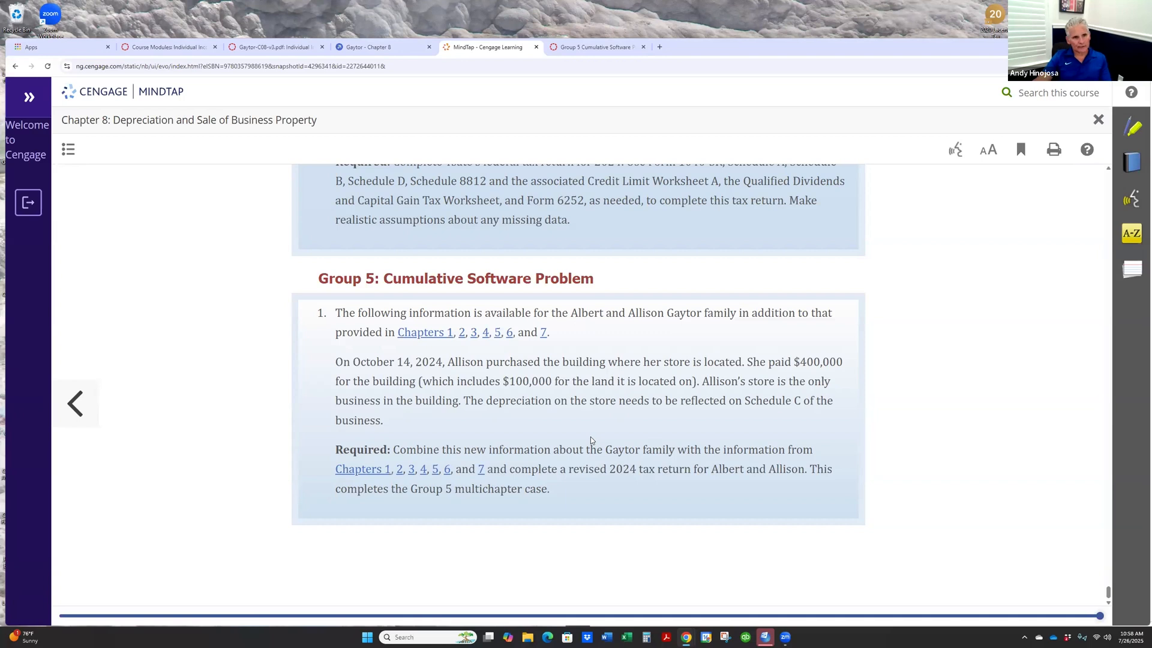
left_click(630, 46)
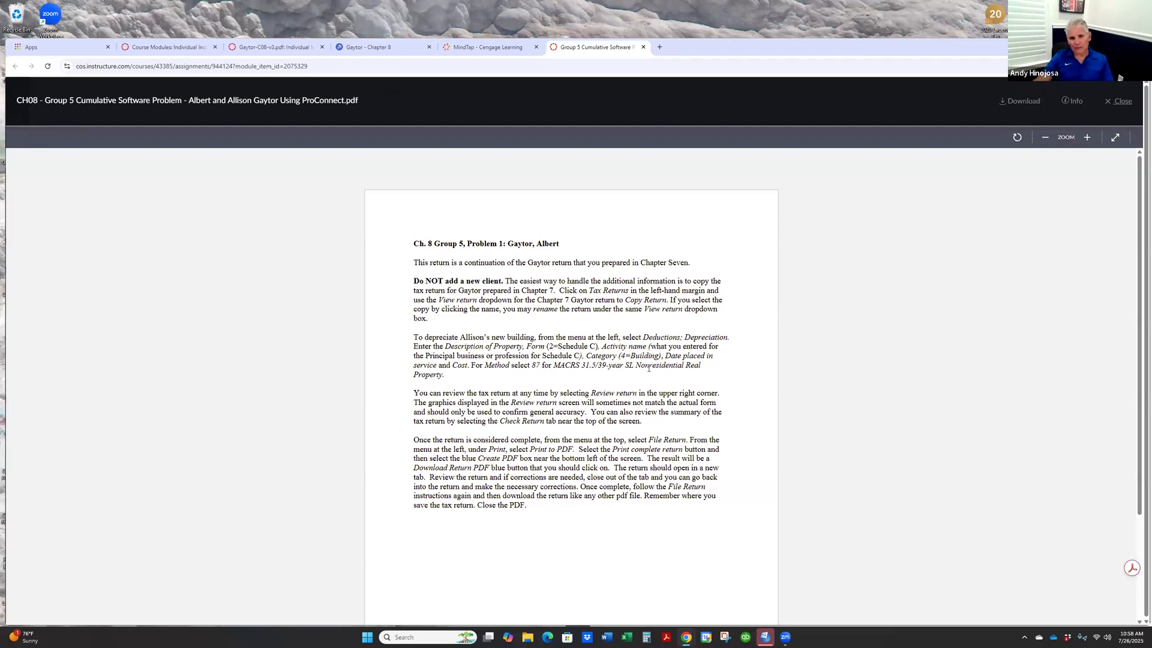
left_click(403, 48)
left_click(504, 48)
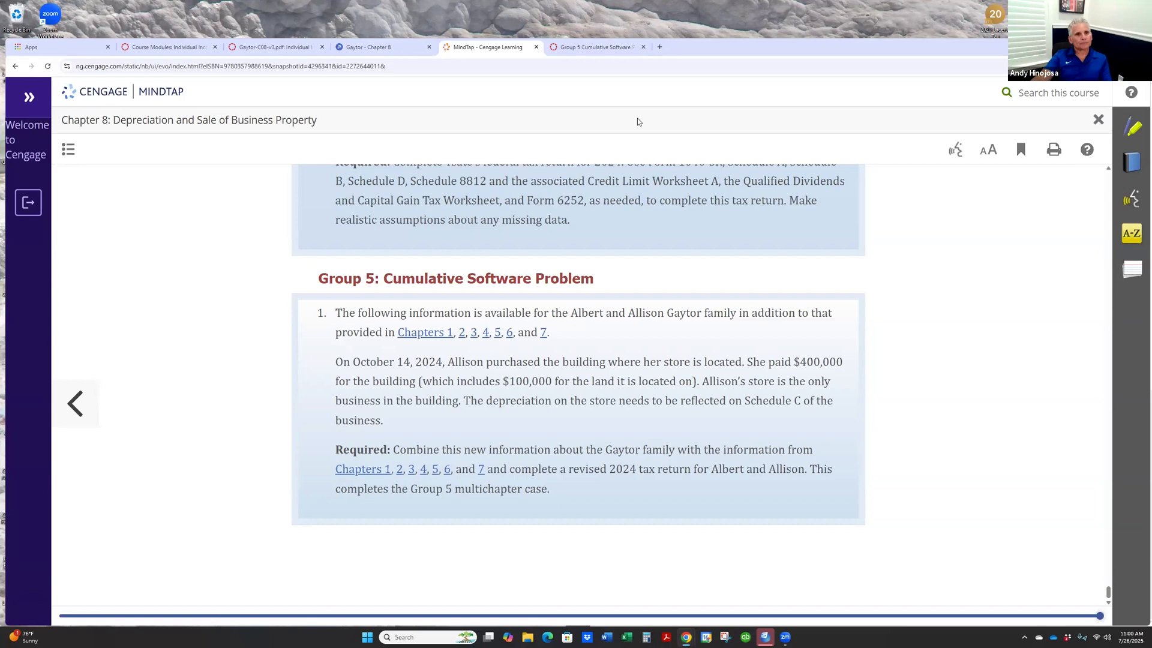
left_click(585, 48)
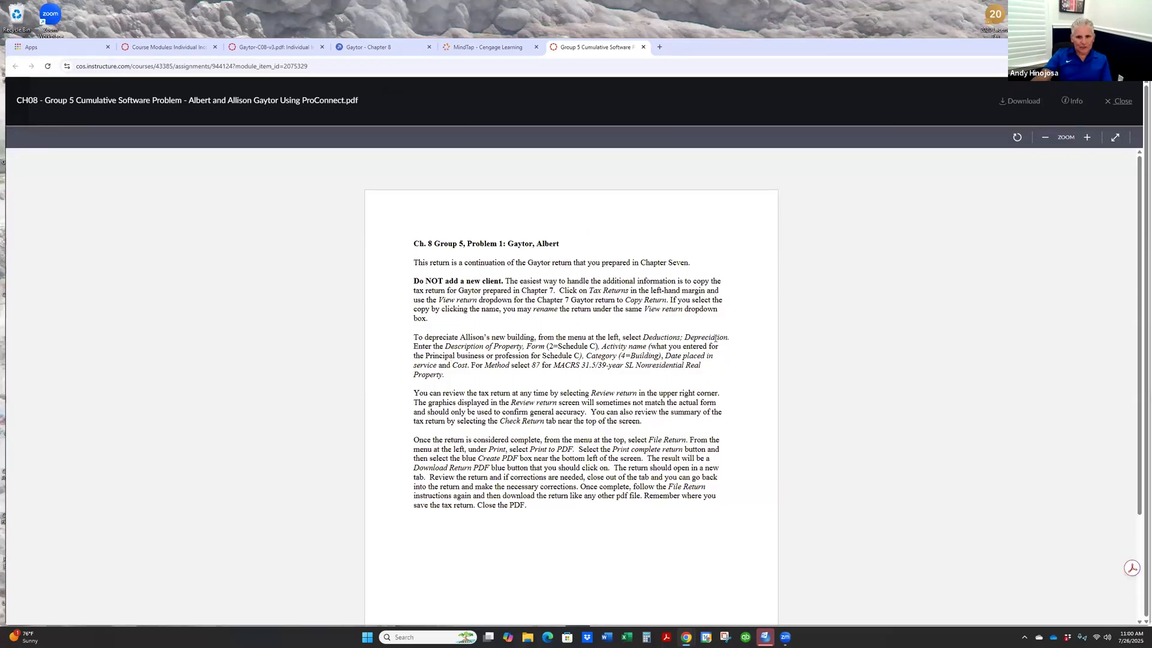
- Return to the Chapter 8 return in ProConnect and open the Depreciation input screen under Deductions
left_click(384, 49)
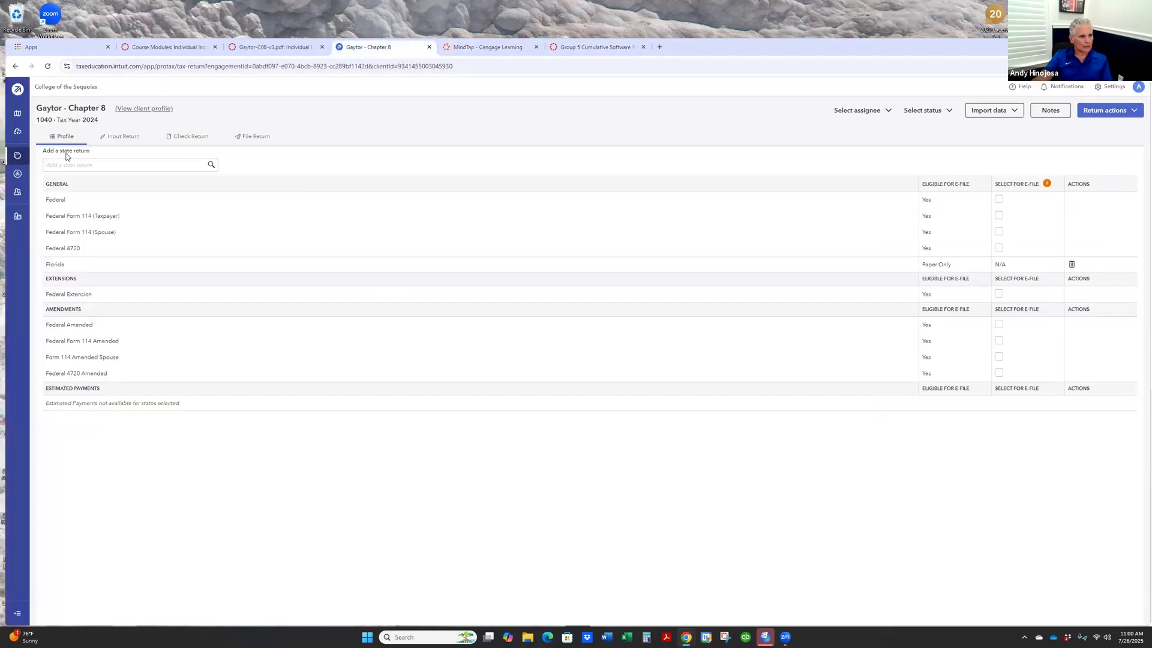
left_click(128, 140)
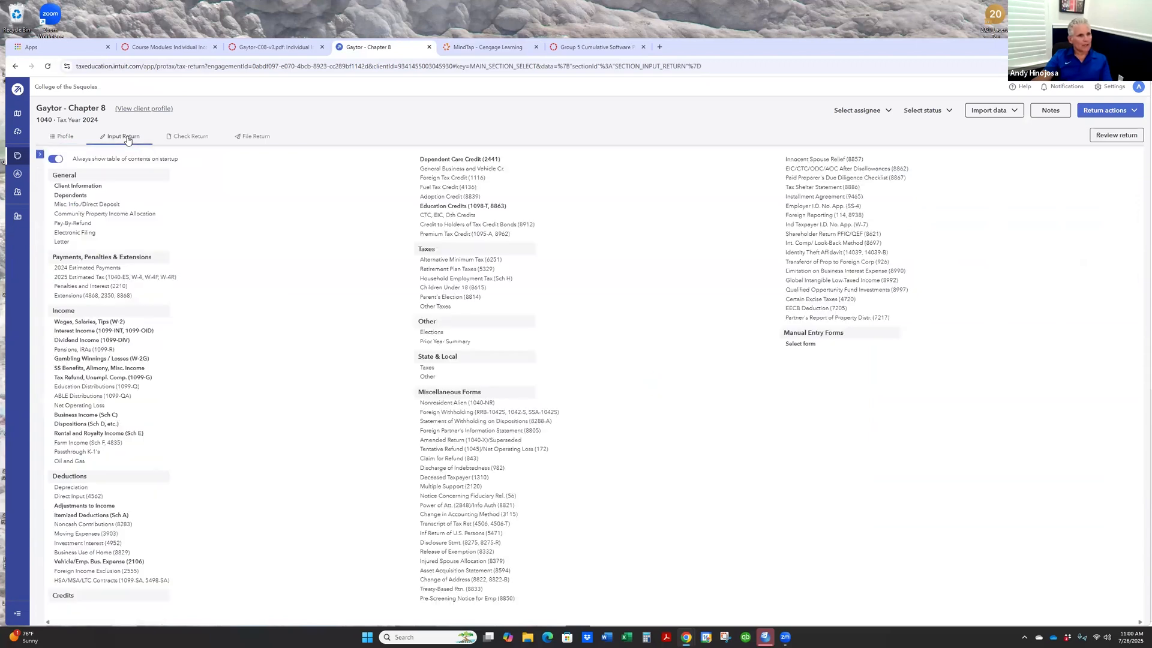
left_click(70, 488)
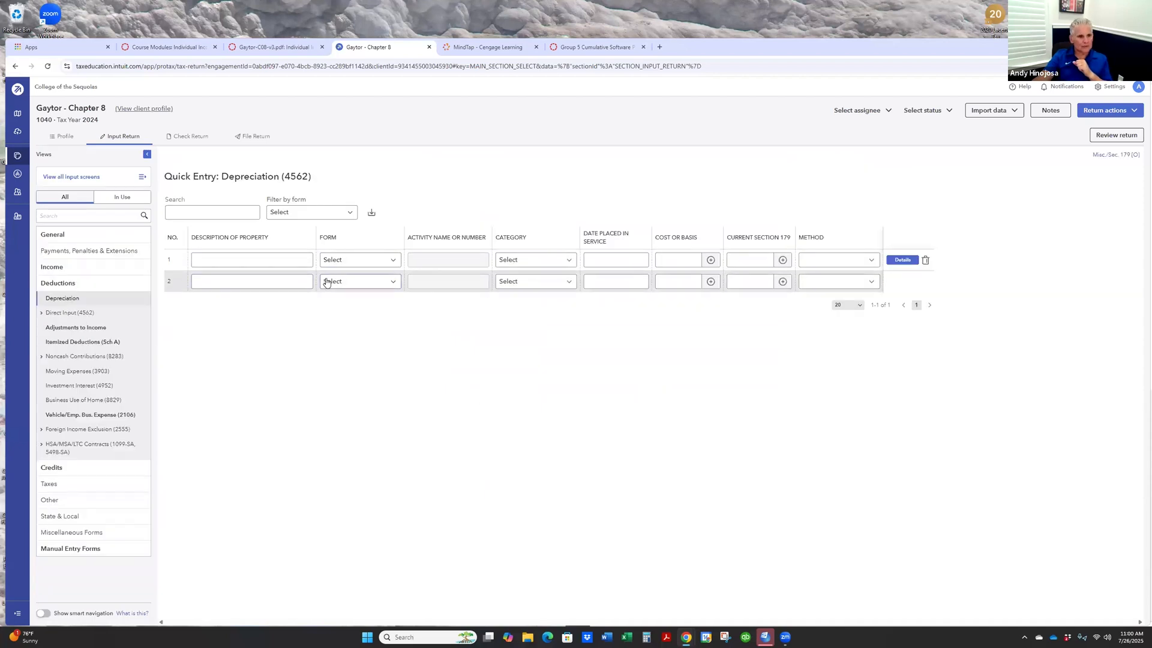
- Check the assignment details again and enter "Store Building" as the first asset's description of property
left_click(269, 265)
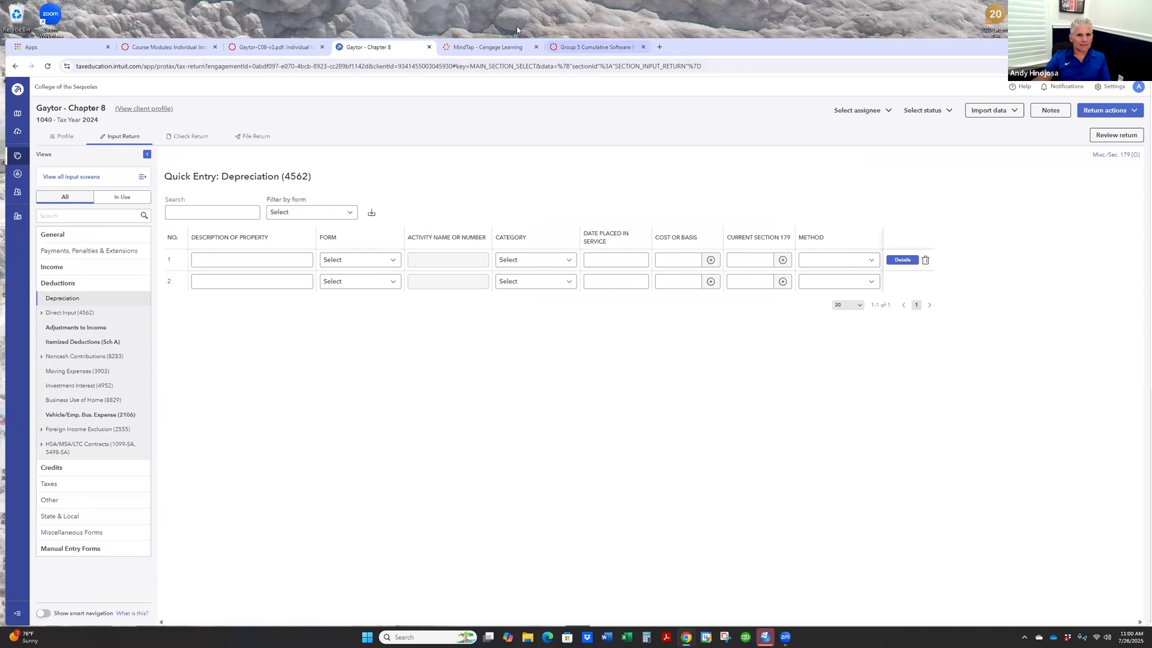
left_click(588, 50)
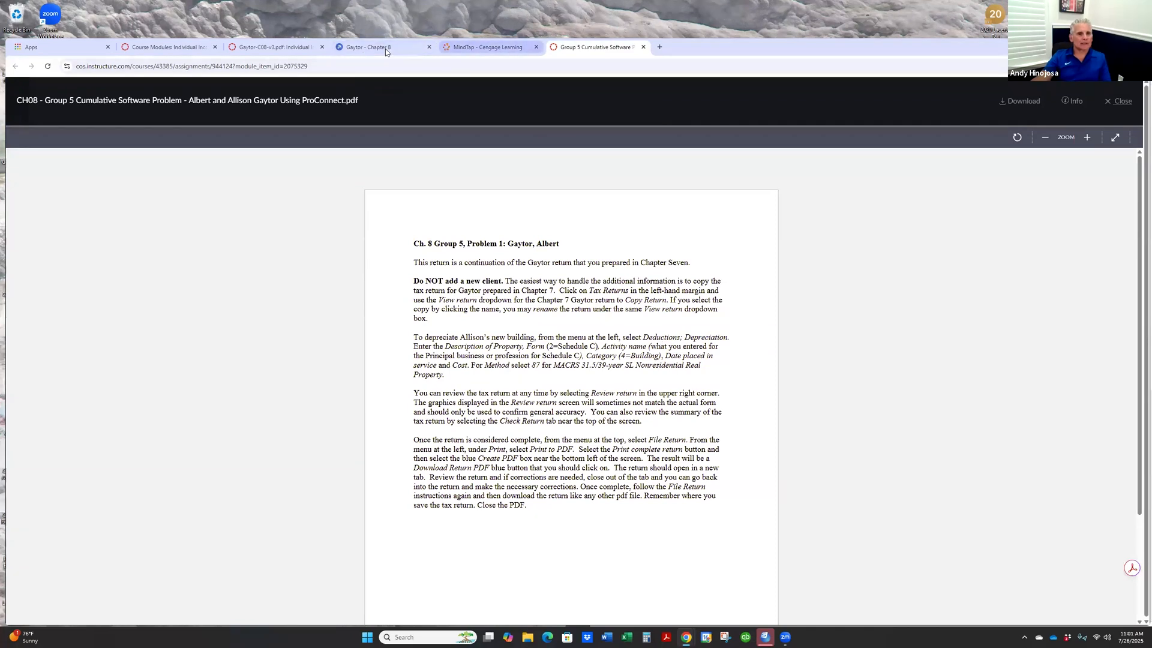
left_click(490, 50)
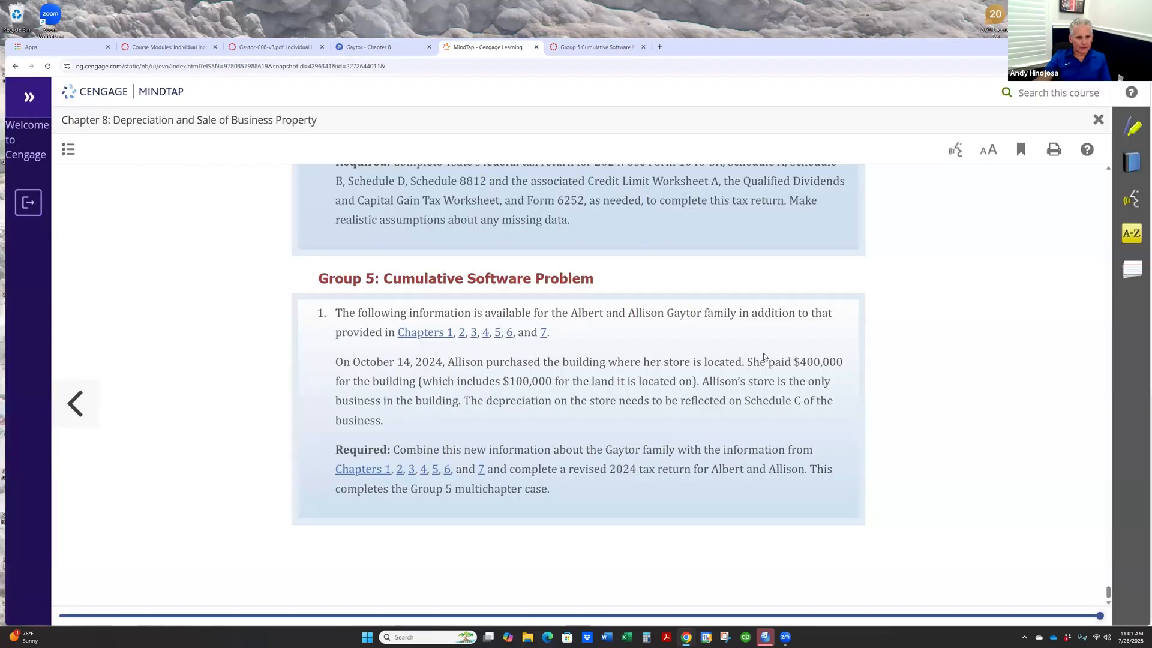
key("ctrl+shift+Tab")
left_click(238, 261)
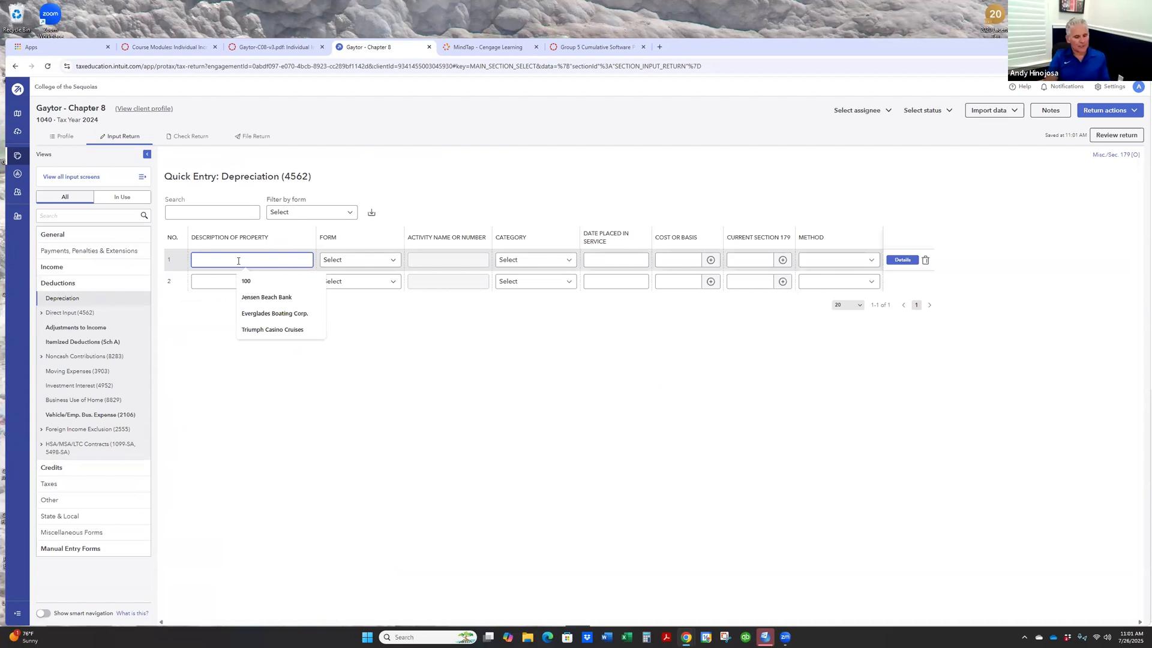
type("Store")
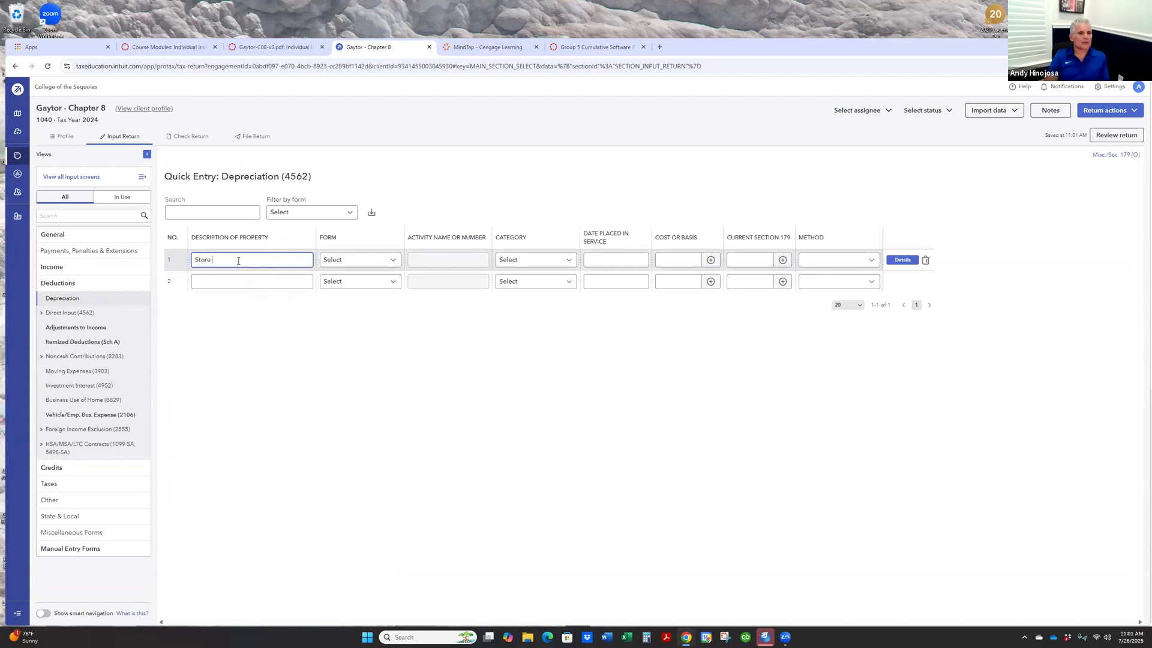
type(" Building")
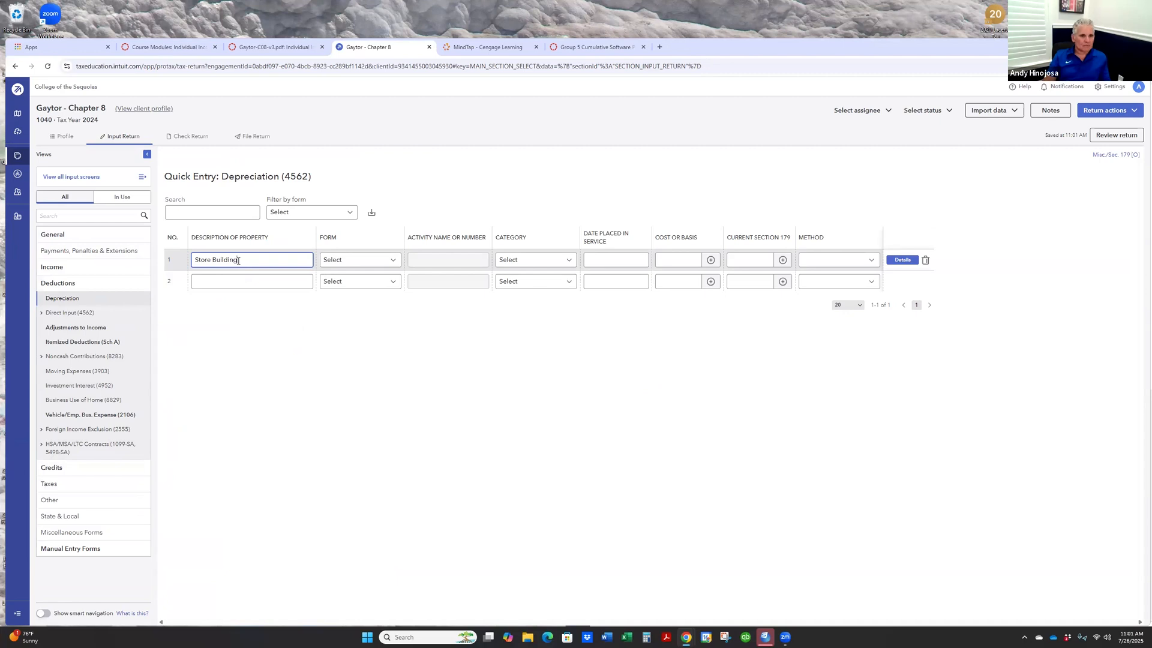
key("Tab")
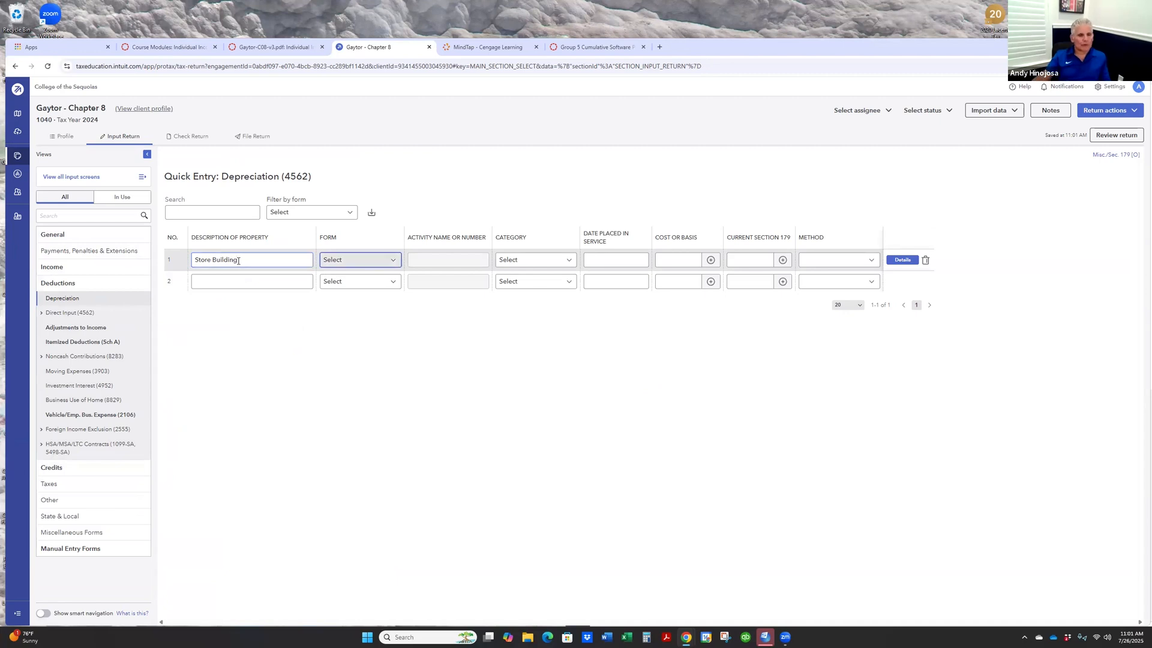
- Assign the store building to form 2 = Schedule C, activity Retail Store - Auto Accessories and category 4 = Buildings
left_click(394, 264)
left_click(385, 295)
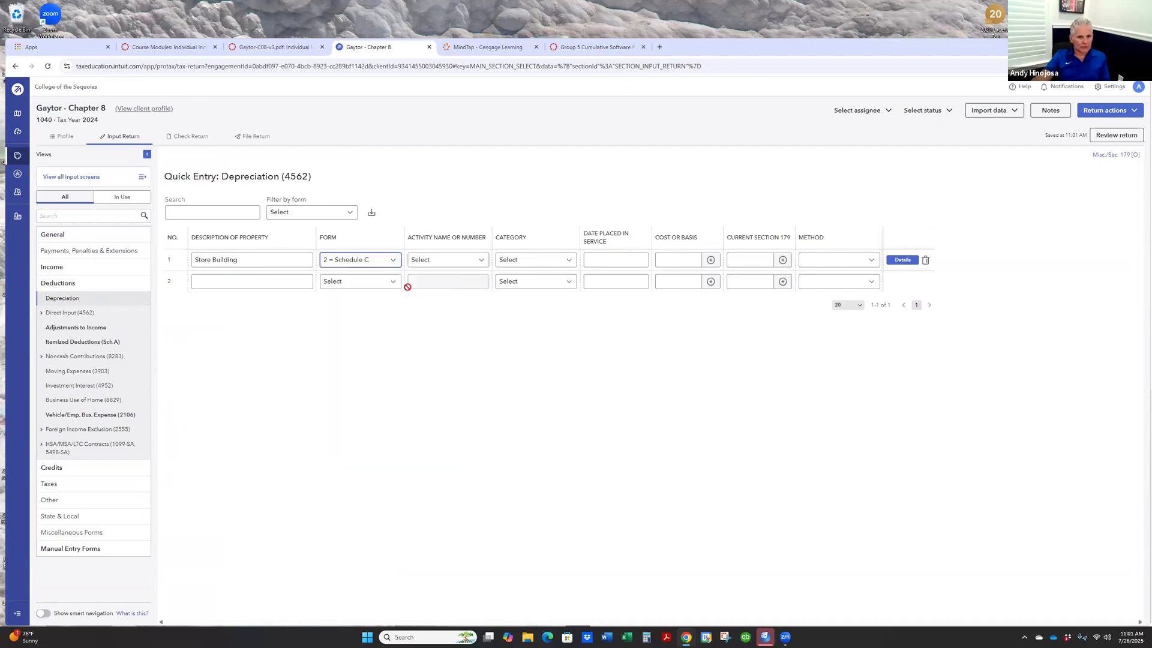
left_click(474, 259)
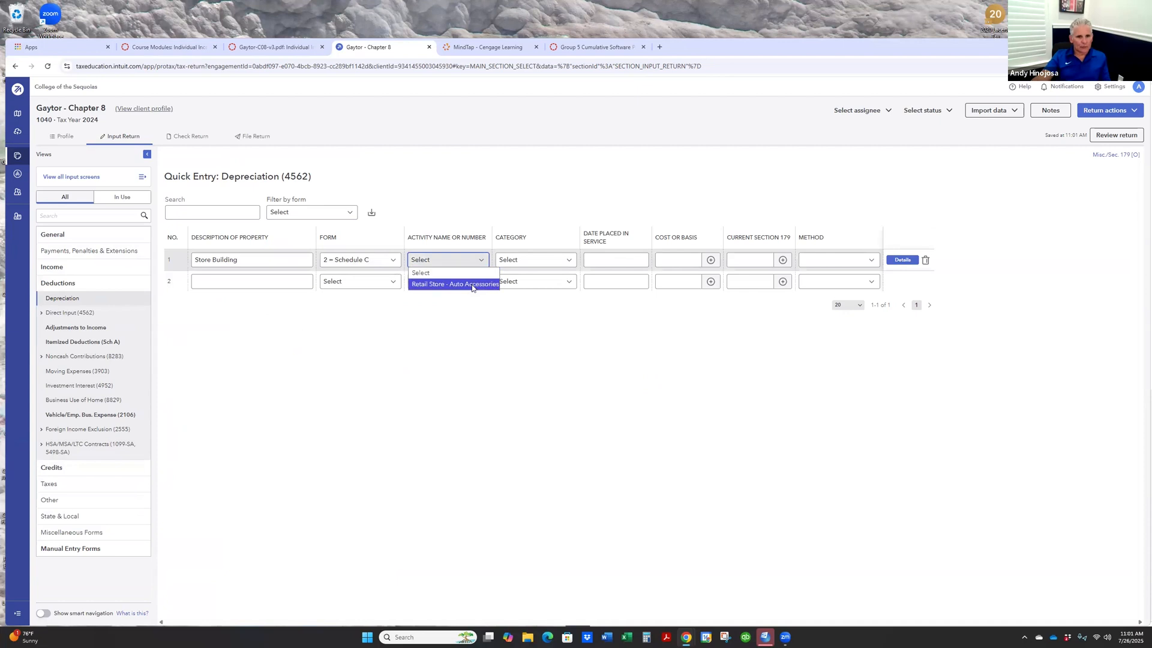
left_click(472, 286)
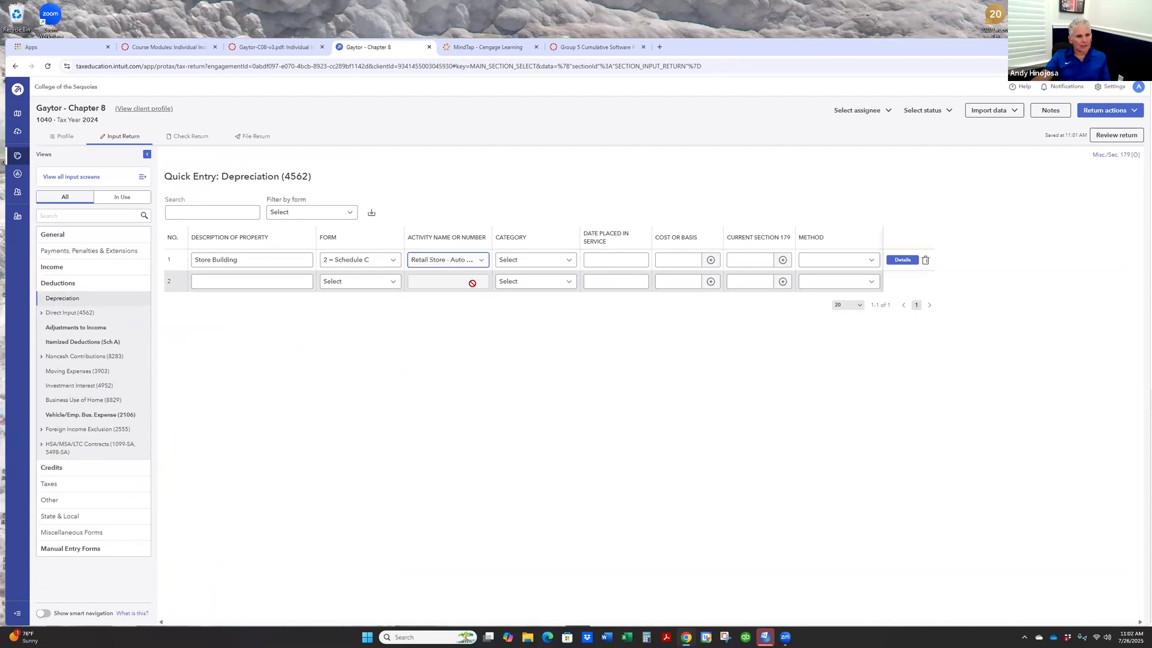
left_click(570, 262)
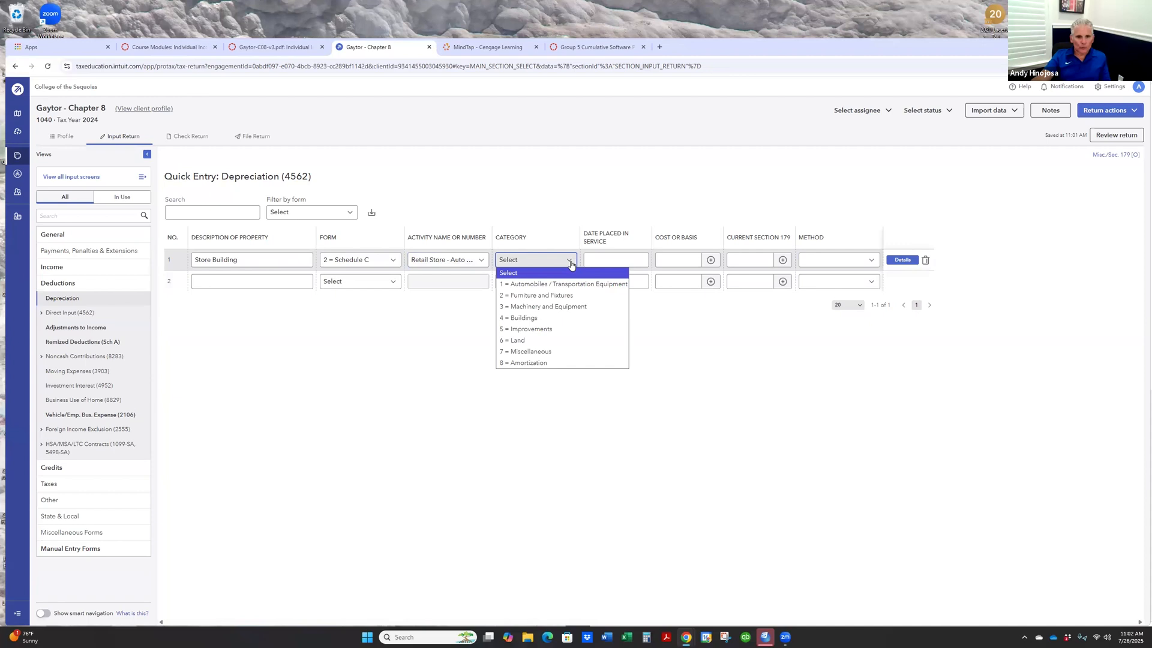
left_click(530, 318)
- Using the problem's purchase details, set the store building's date placed in service to 10/14/2024 and its cost or basis to 300,000
left_click(600, 261)
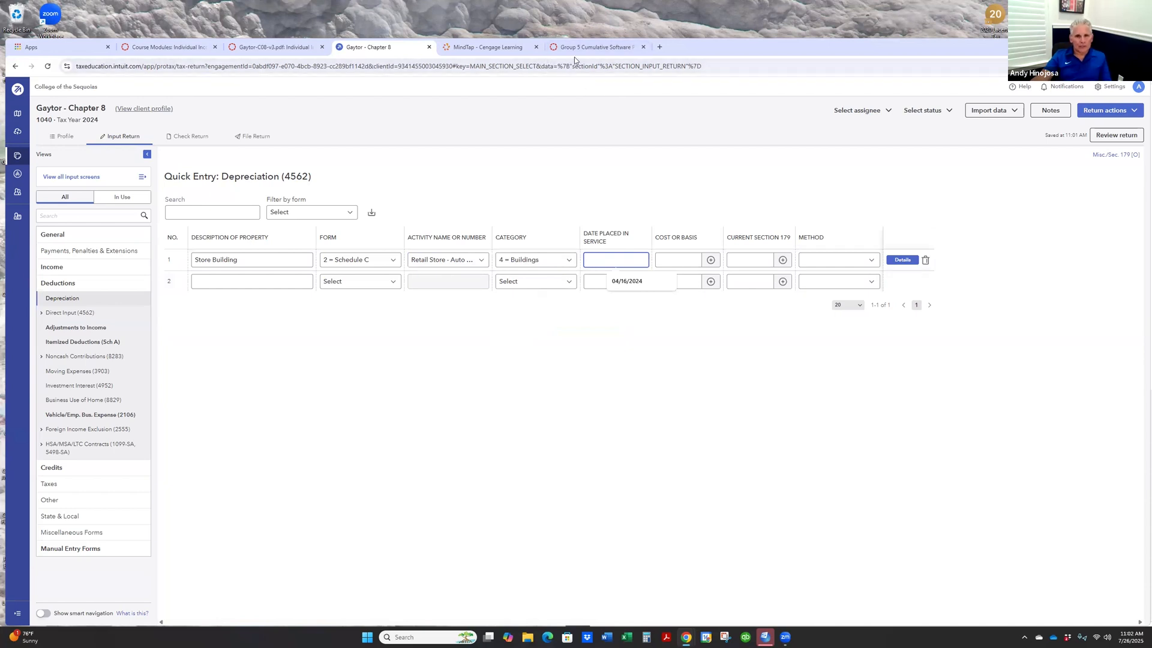
left_click(508, 48)
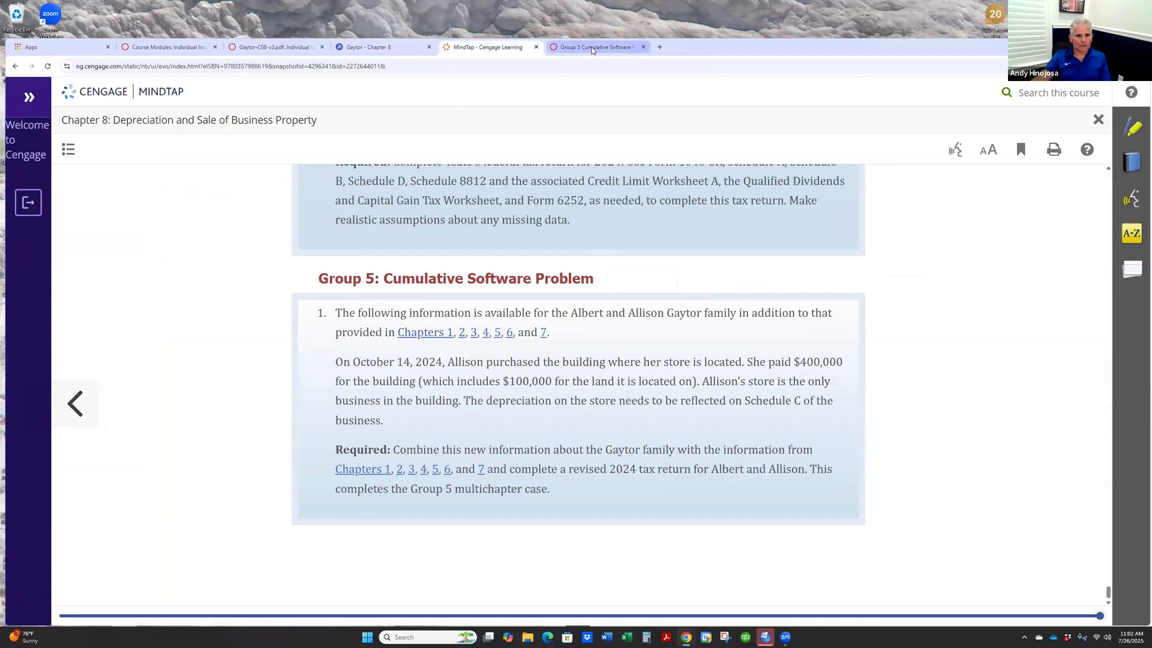
left_click(591, 50)
left_click(363, 47)
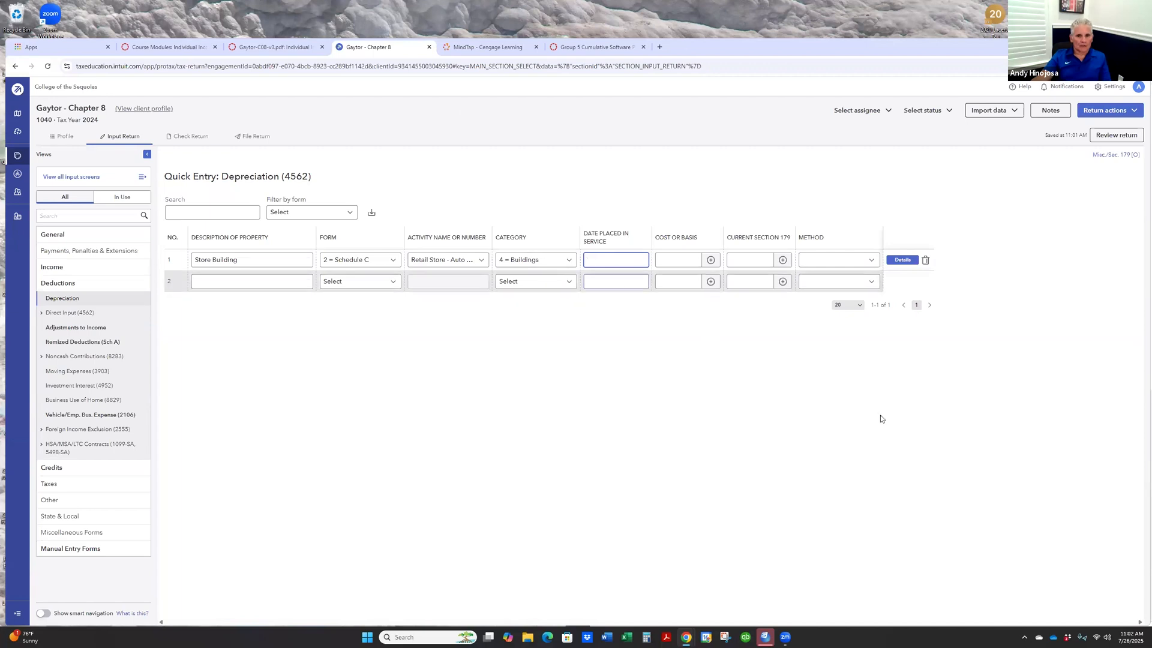
type("10/14/2024")
key("Tab")
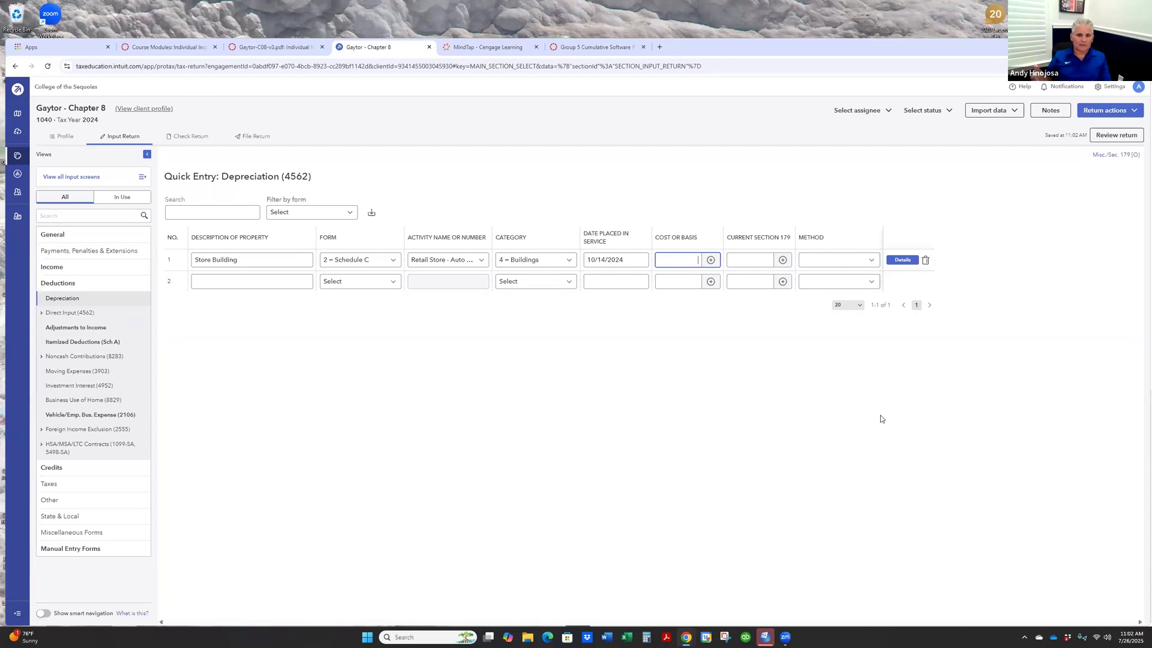
type("300000")
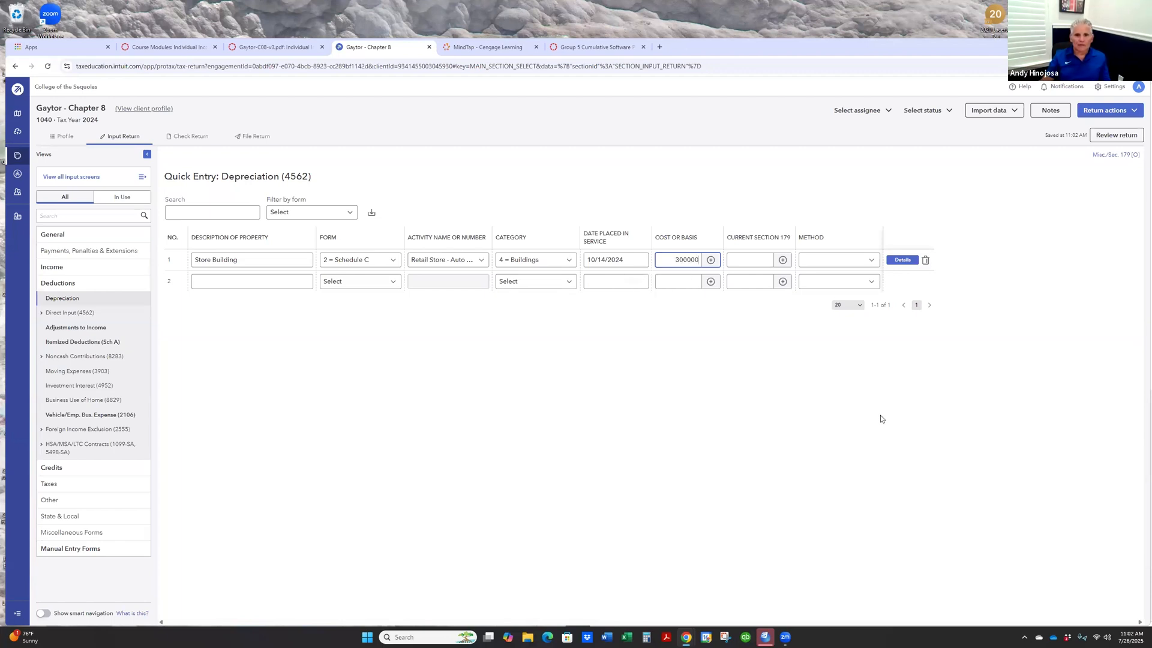
key("Tab")
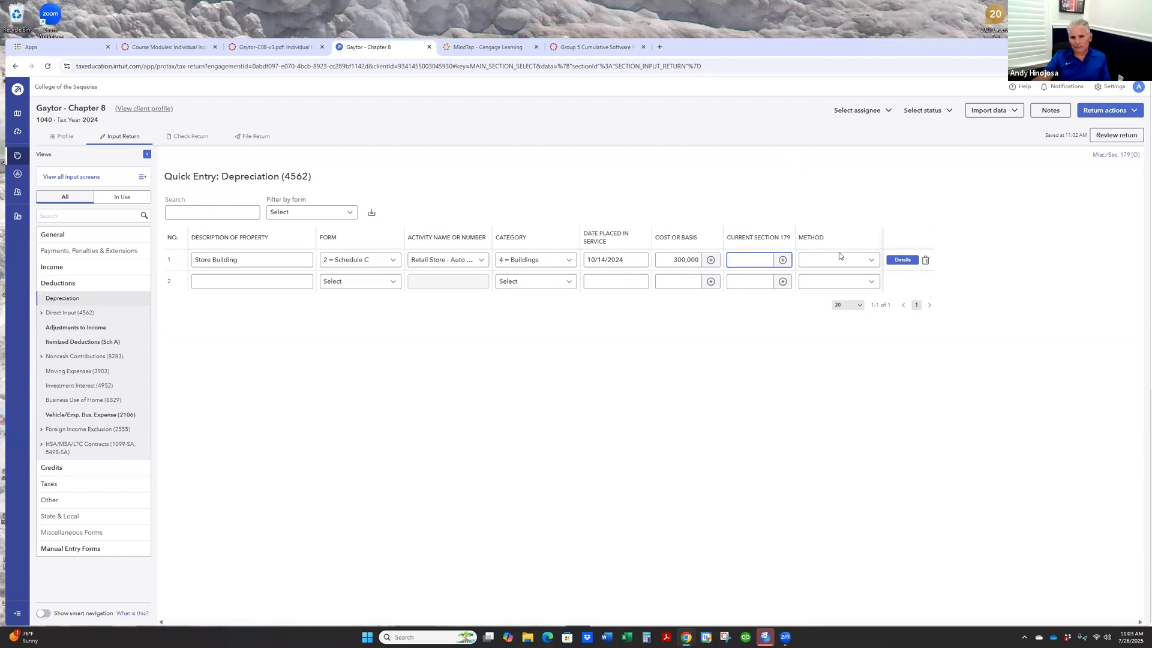
- Set the store building's depreciation method to 87 = MACRS 31.5/39-year SL Nonresidential Real Property
left_click(870, 261)
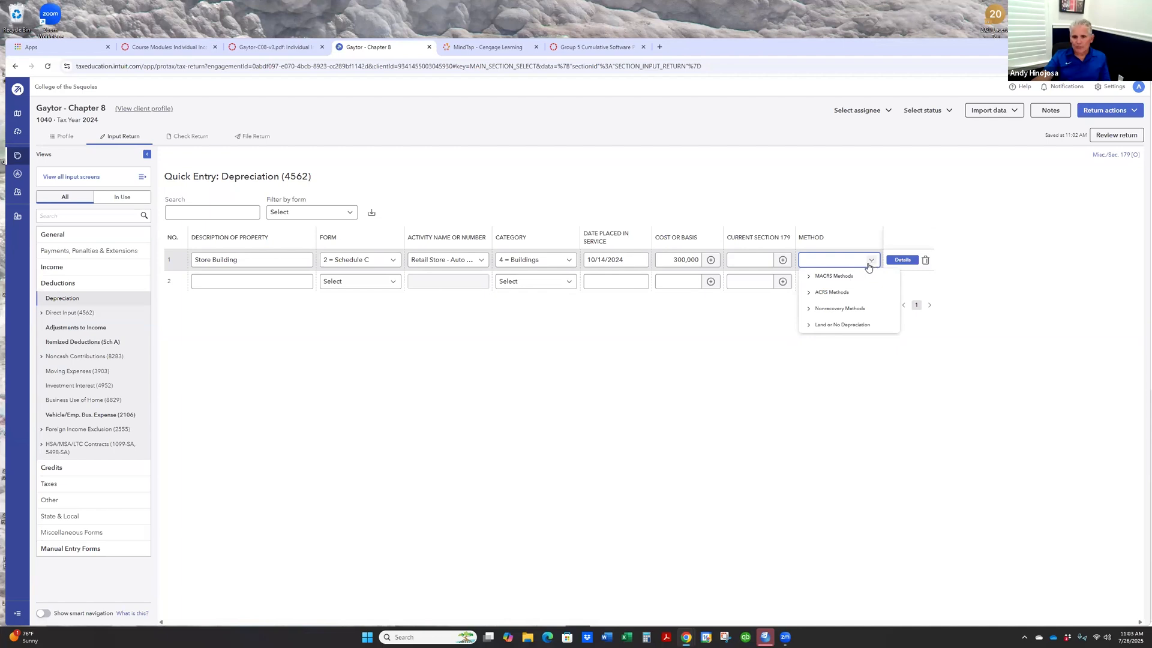
left_click(809, 277)
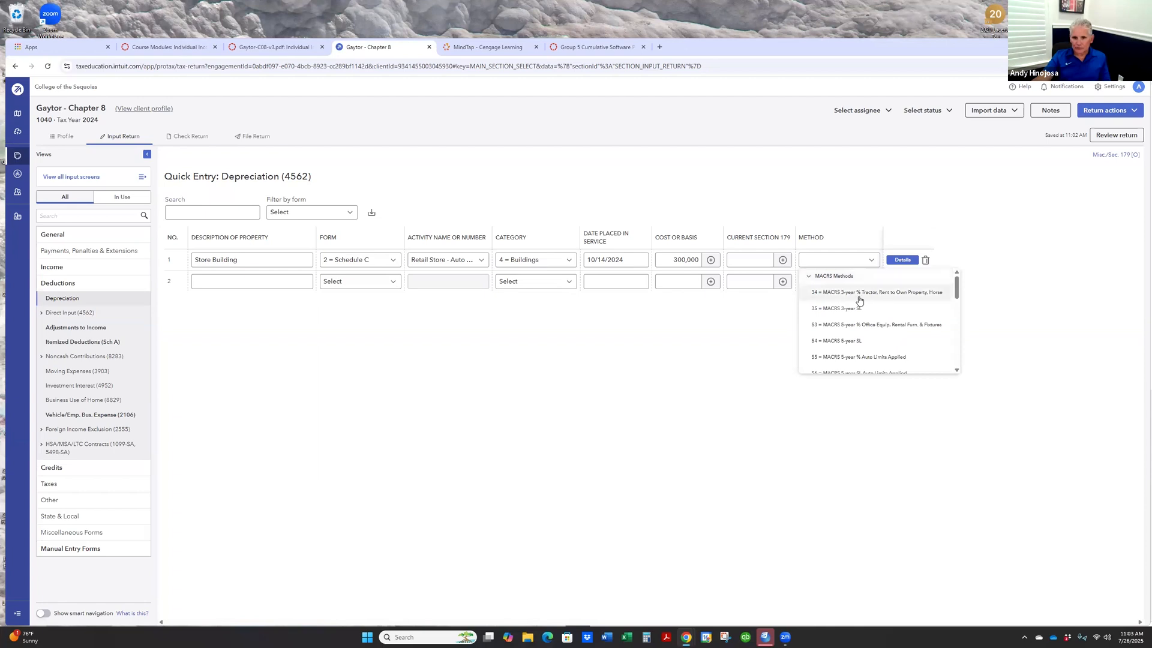
scroll(890, 306, "down", 5)
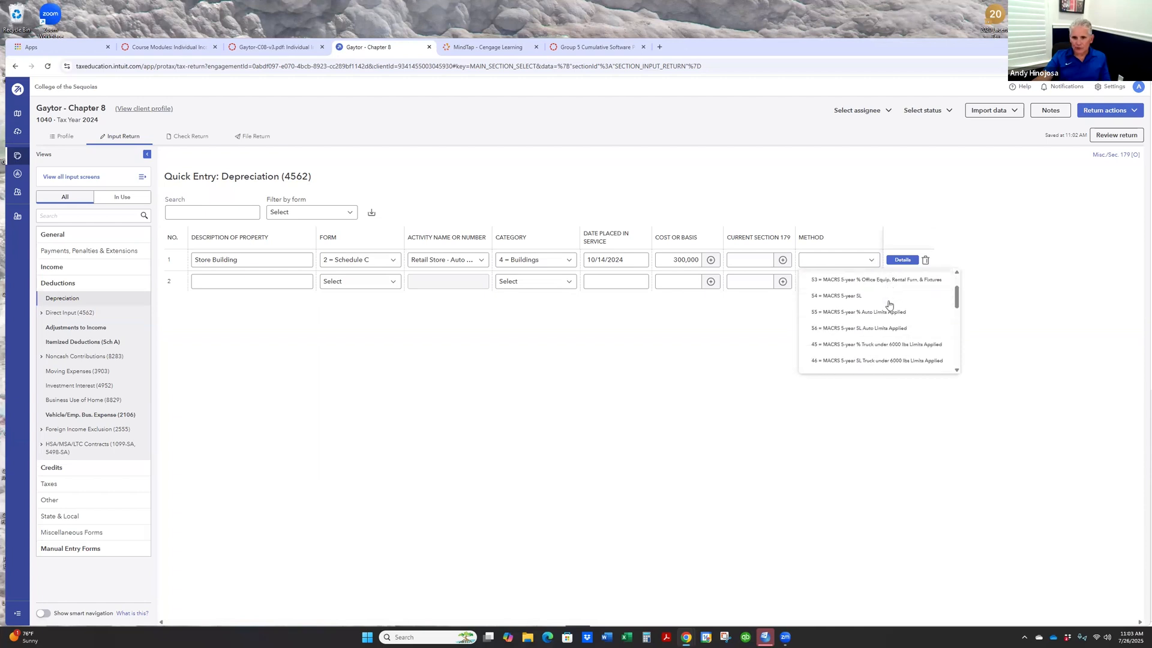
scroll(887, 299, "down", 3)
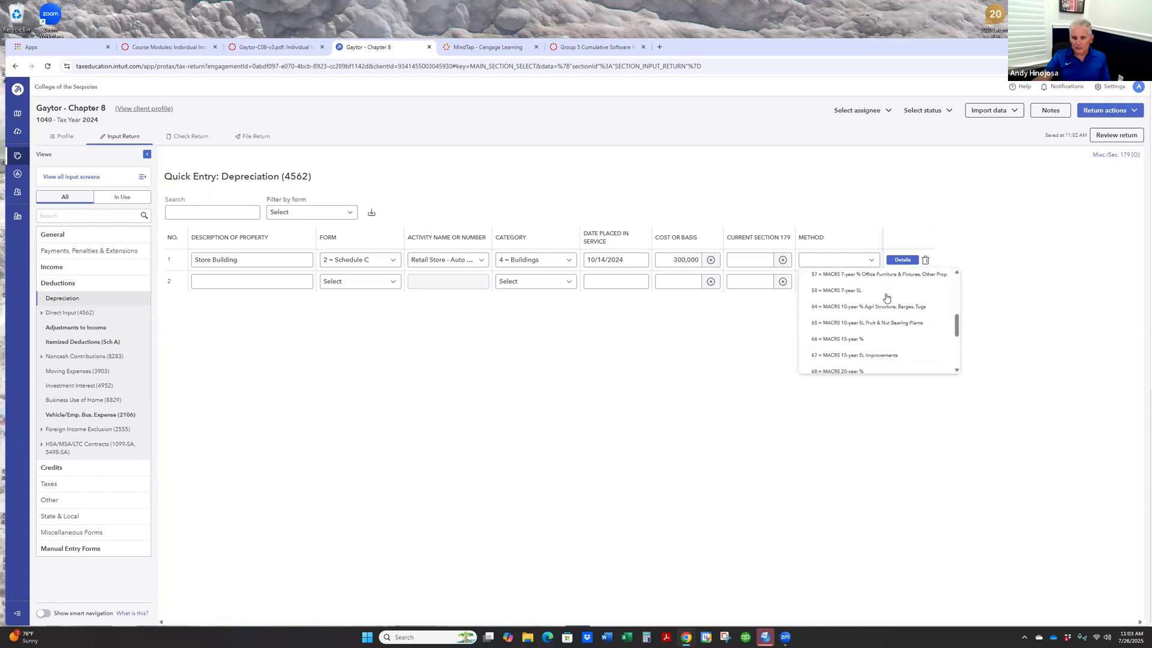
scroll(886, 298, "down", 1)
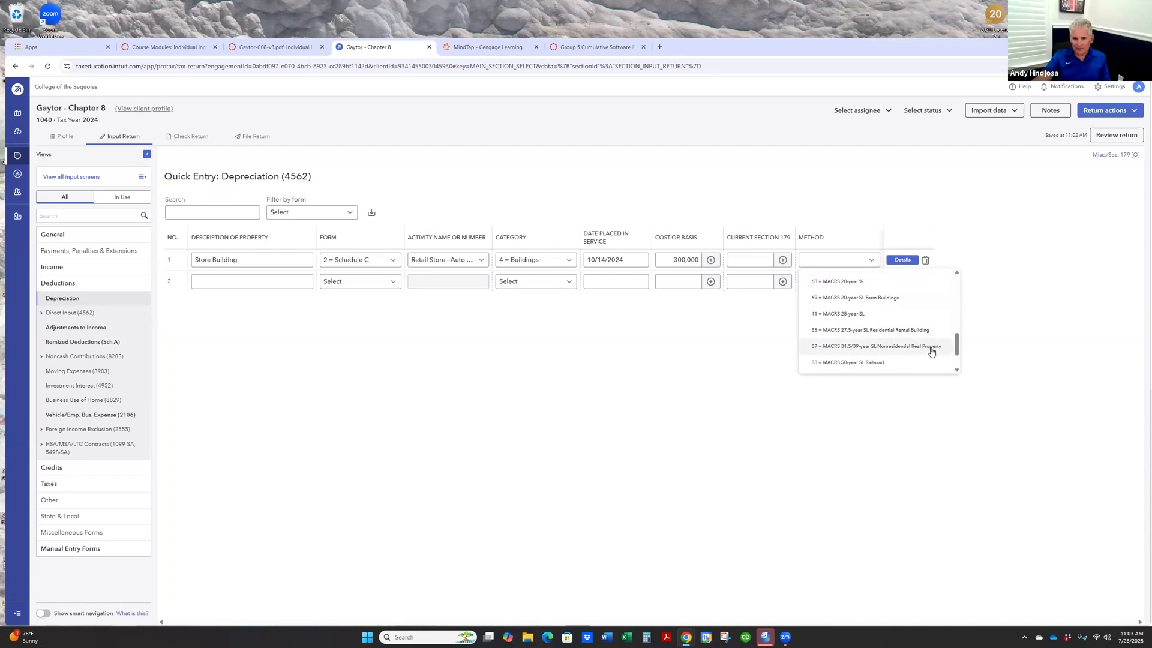
left_click(849, 347)
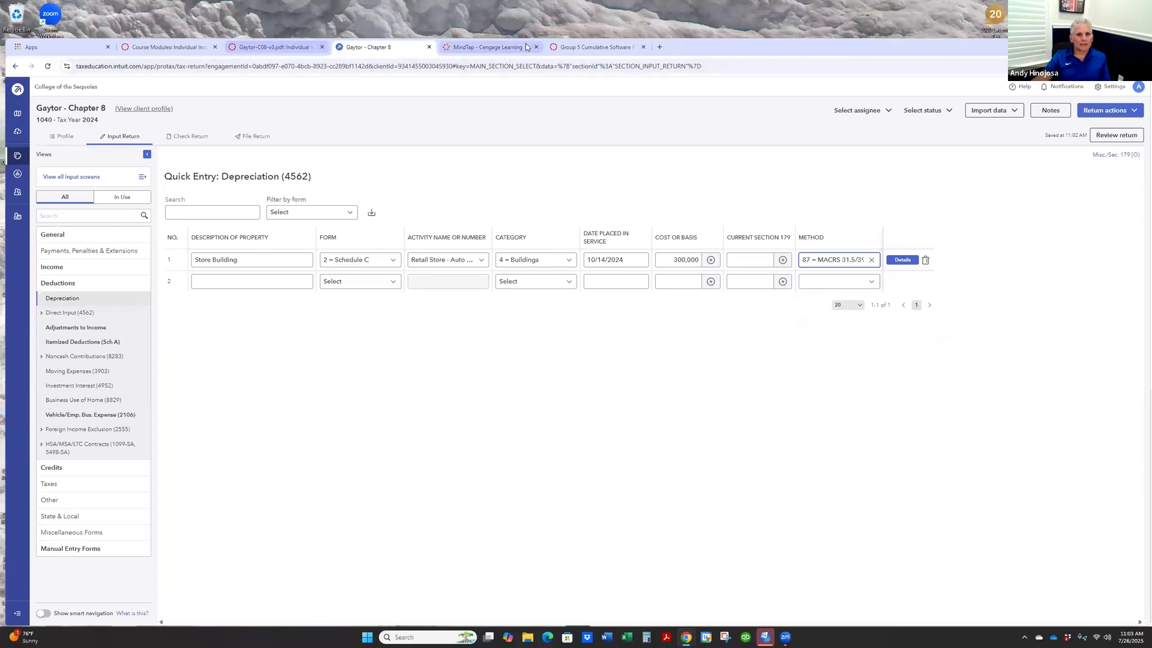
- Recheck the assignment instructions and enter "Store Land" as the second asset's description of property
left_click(582, 46)
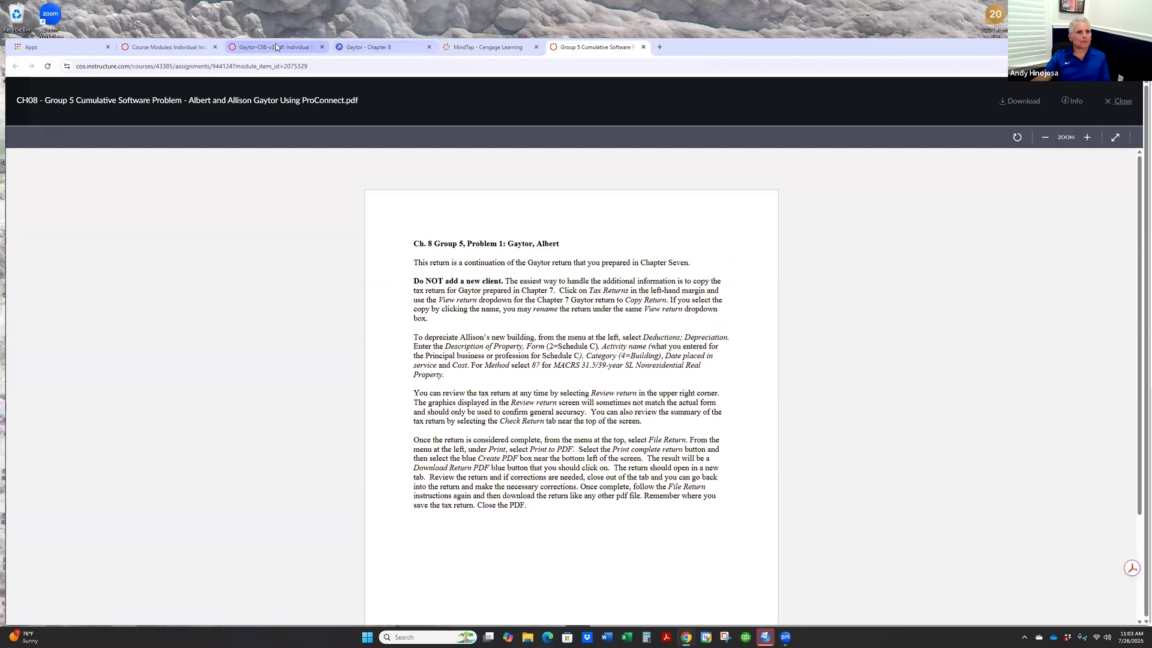
left_click(389, 48)
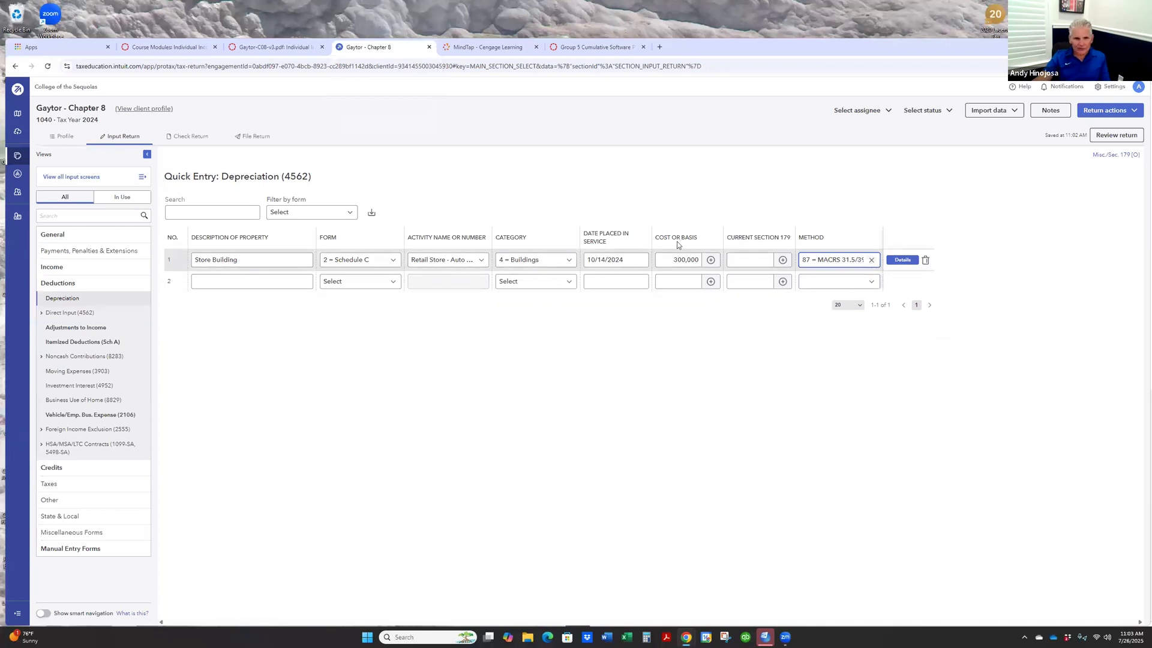
left_click(211, 284)
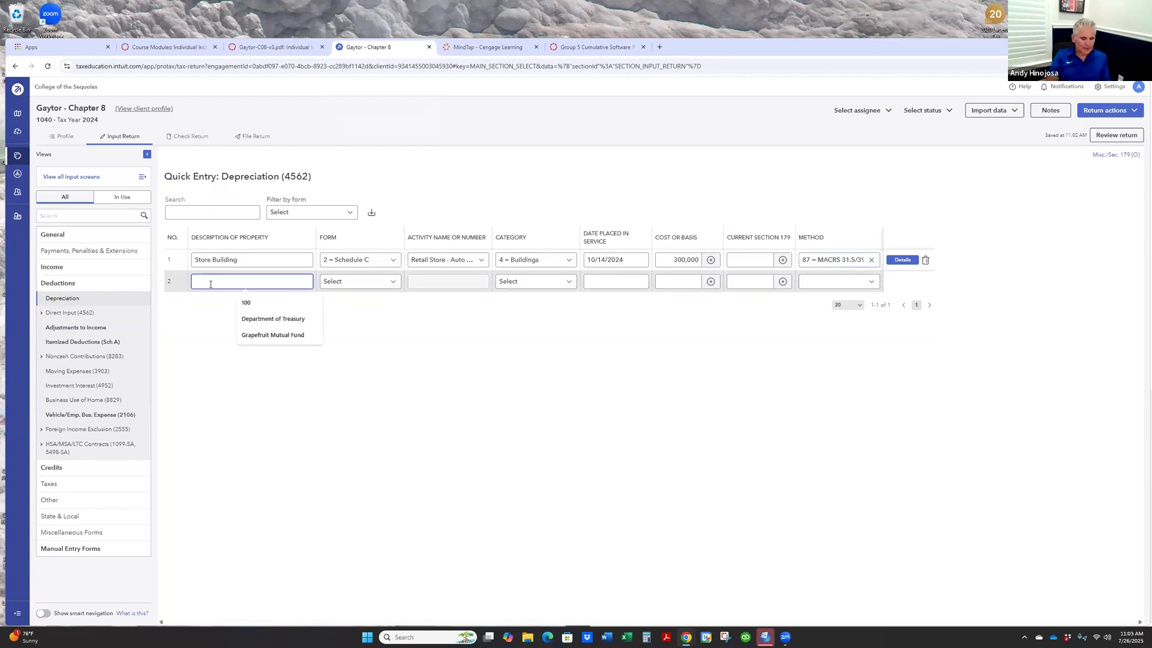
type("Store")
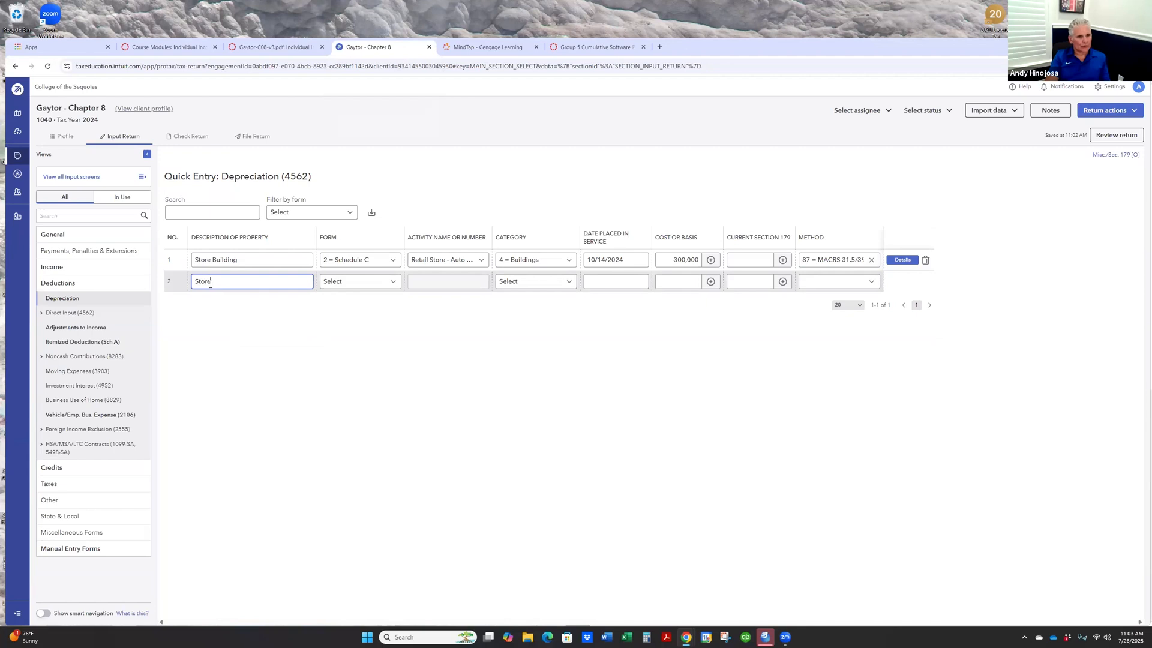
type(" Land")
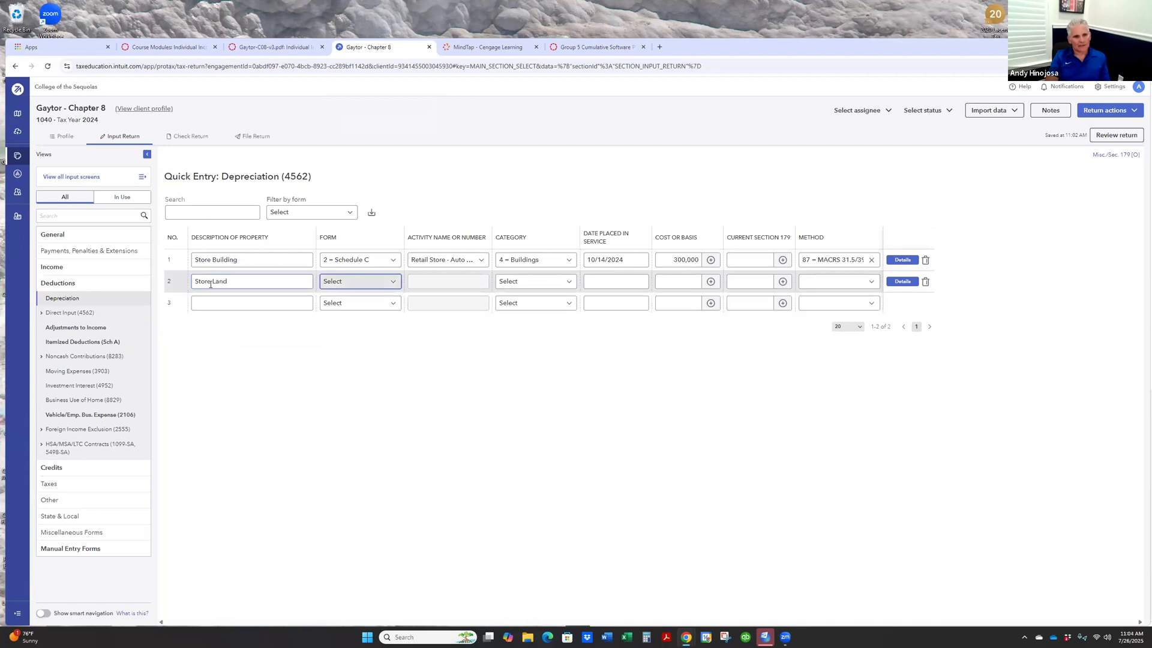
- Assign the store land to form 2 = Schedule C, activity Retail Store - Auto Accessories and category 6 = Land
left_click(393, 283)
left_click(394, 283)
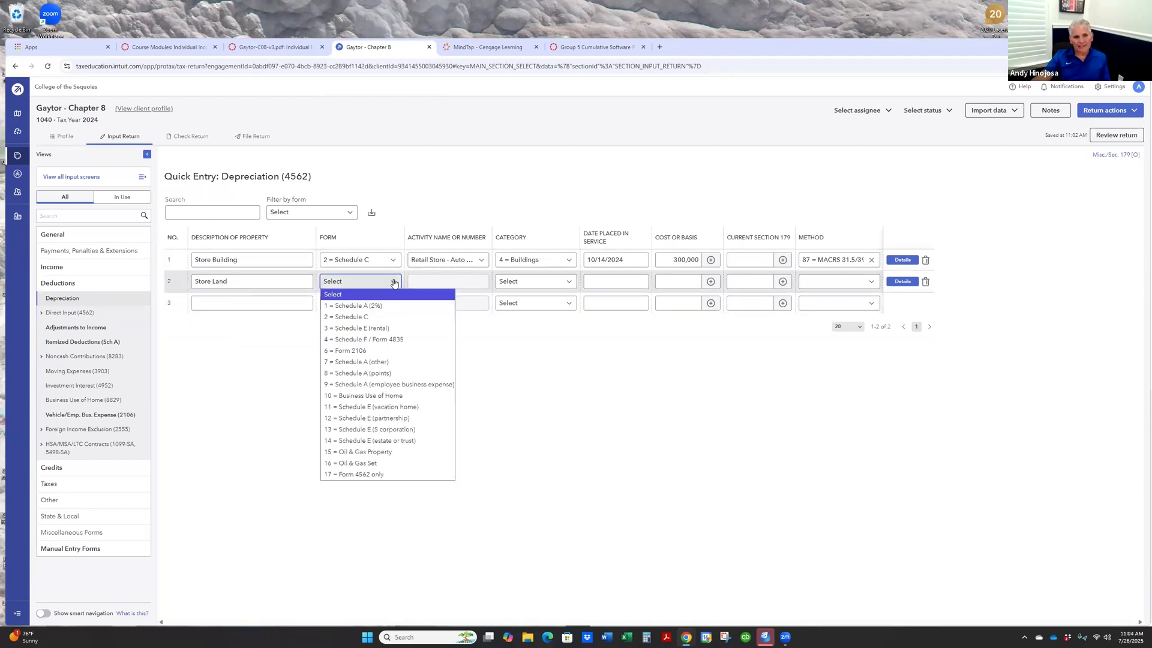
left_click(360, 313)
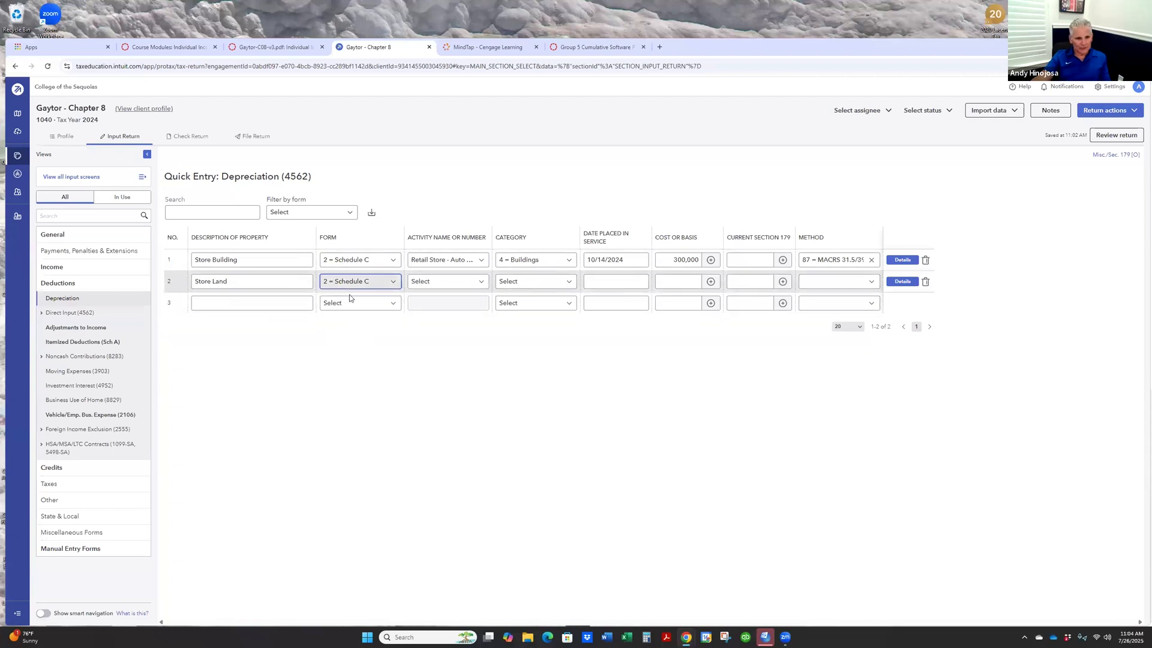
left_click(481, 284)
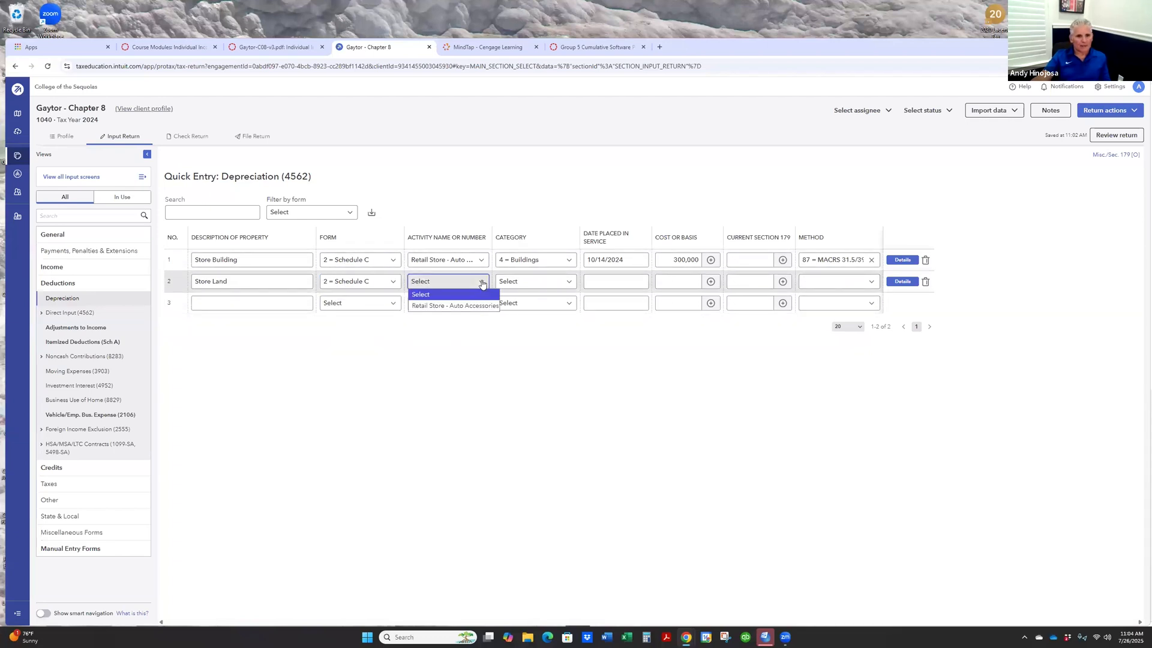
left_click(437, 307)
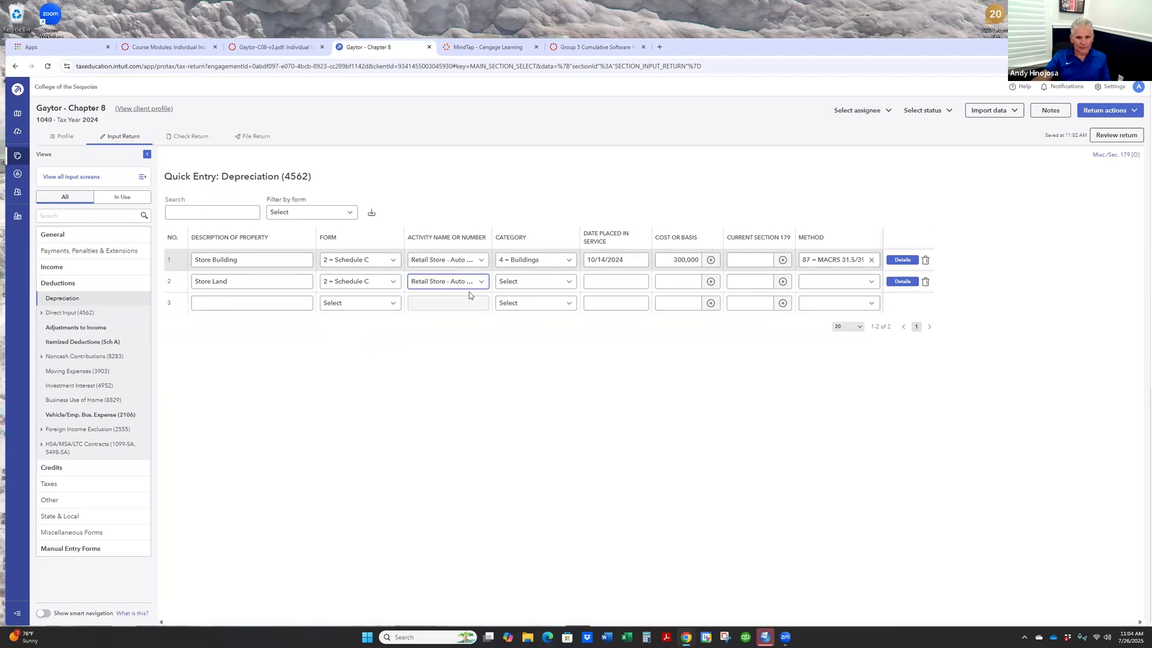
left_click(571, 284)
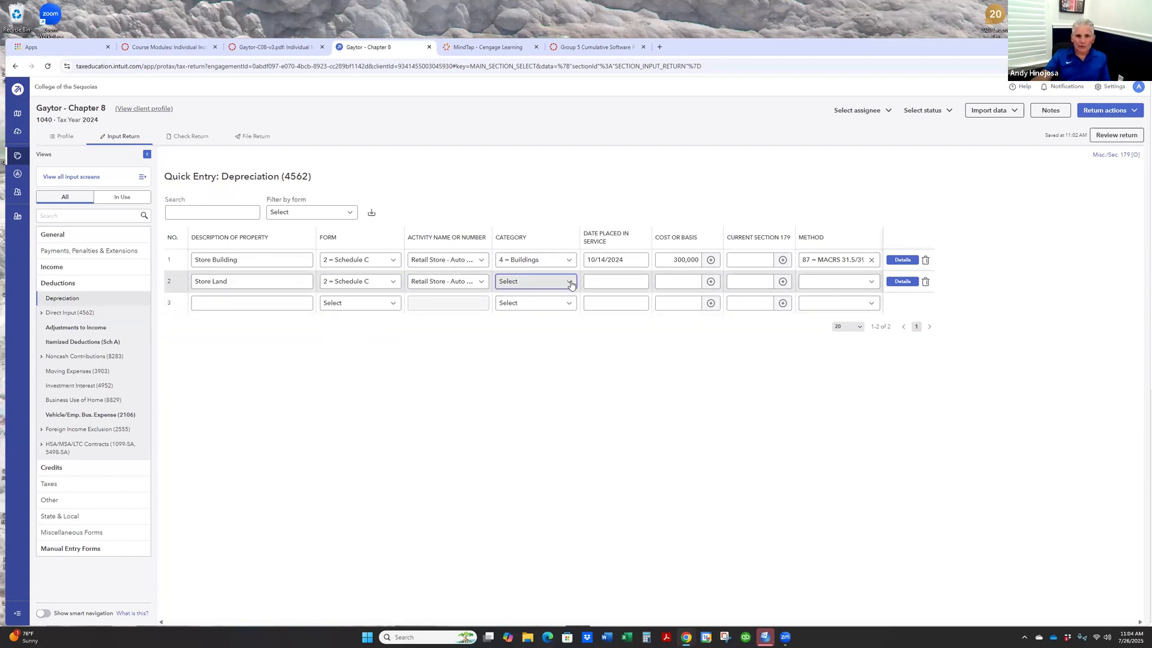
left_click(572, 284)
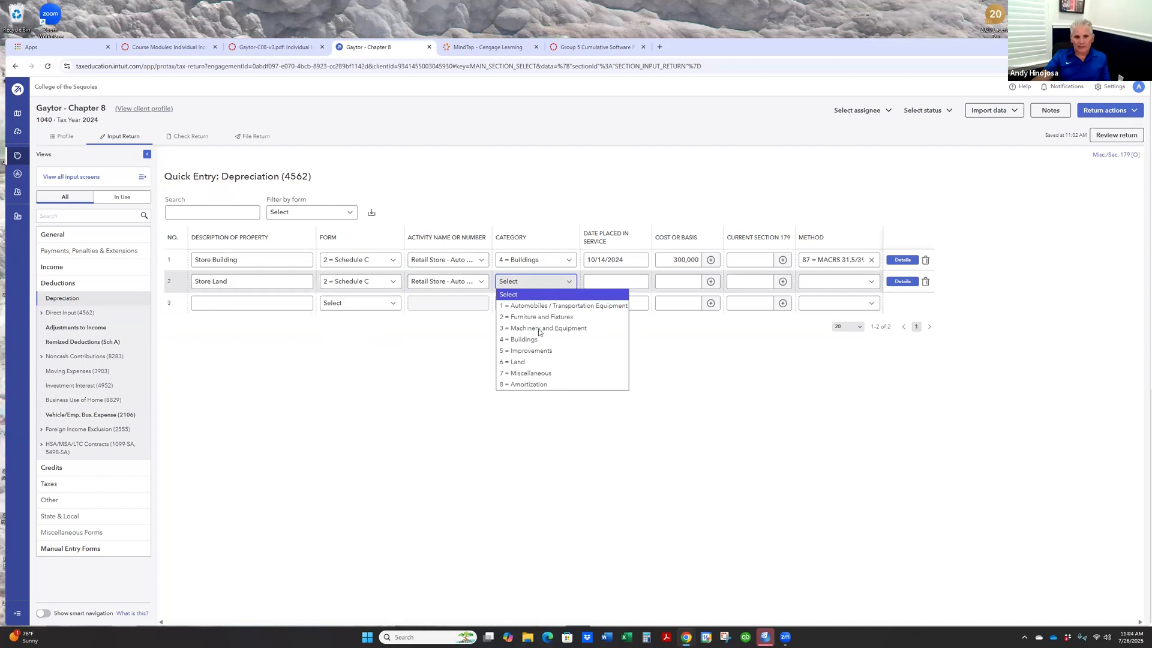
left_click(517, 362)
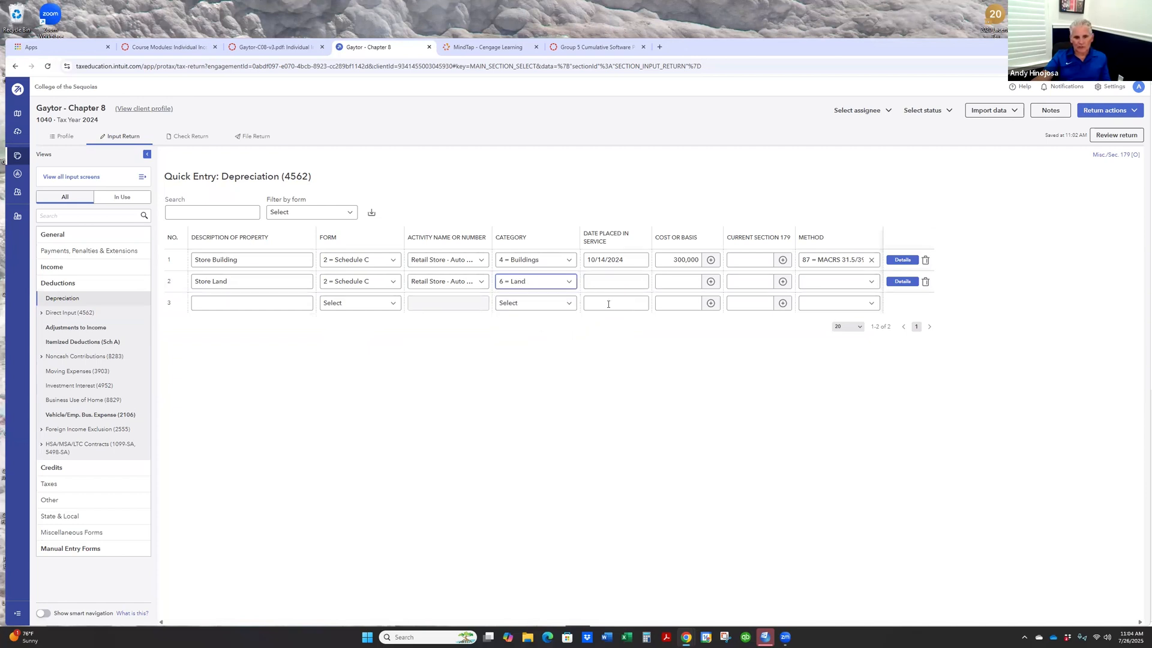
- Set the store land's date placed in service to 10/14/2024 and its cost or basis to 100,000
key("Tab")
type("10/14/2024")
key("Tab")
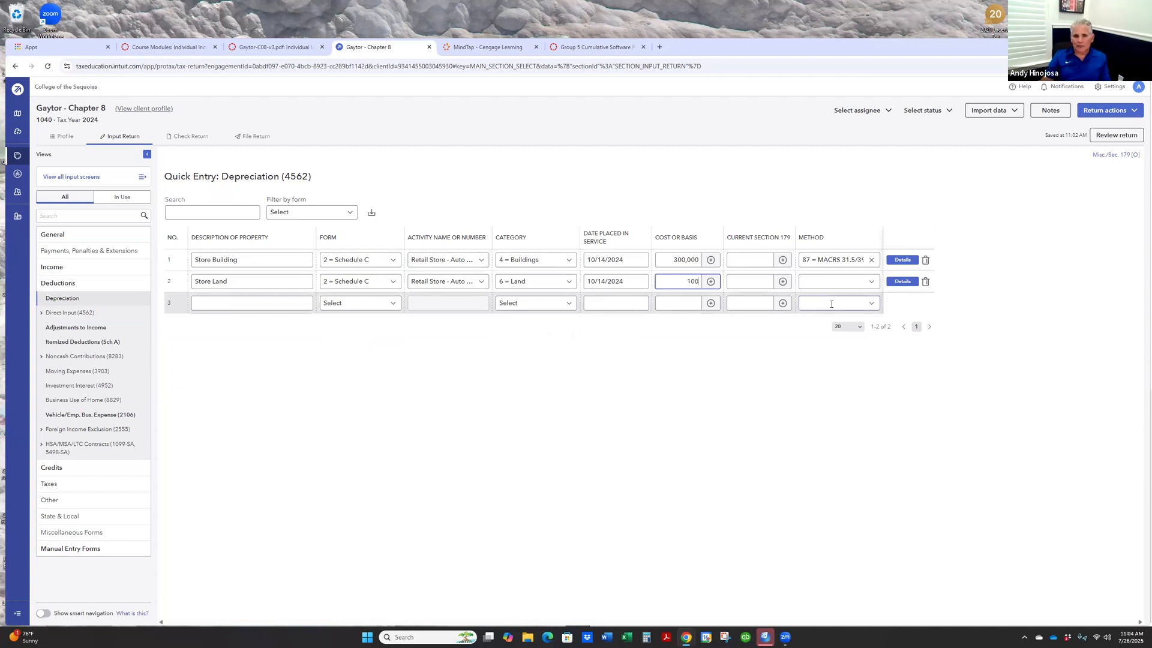
key("Tab")
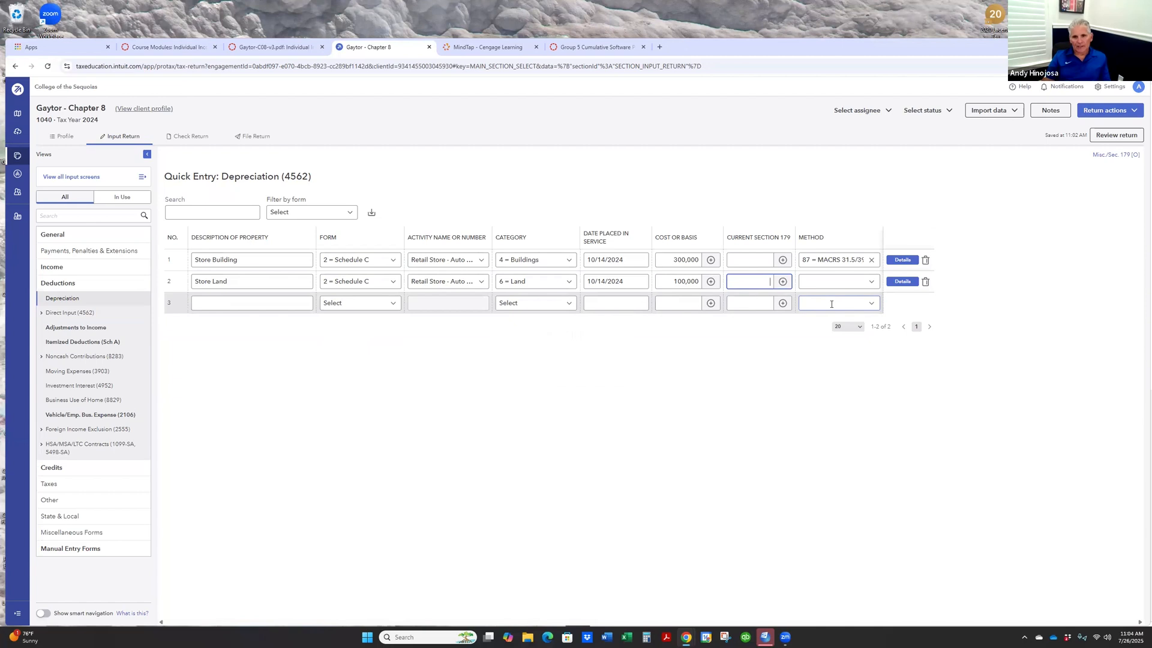
- Set the store land's method to 99 = Land or No Depreciation
left_click(871, 282)
left_click(809, 349)
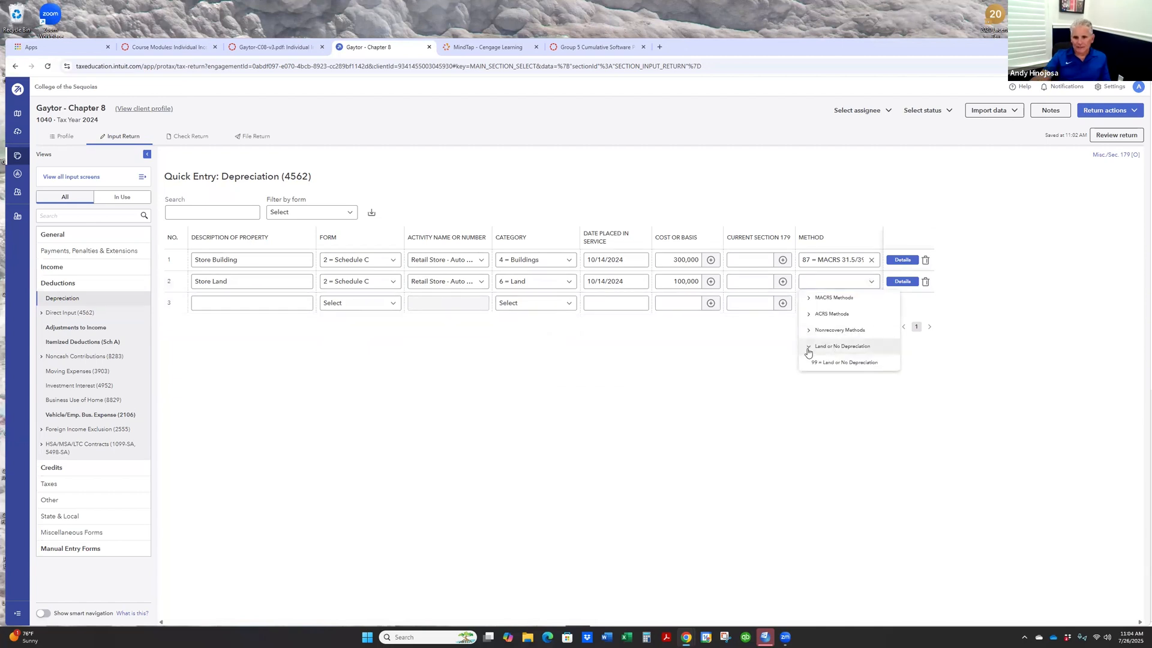
left_click(856, 363)
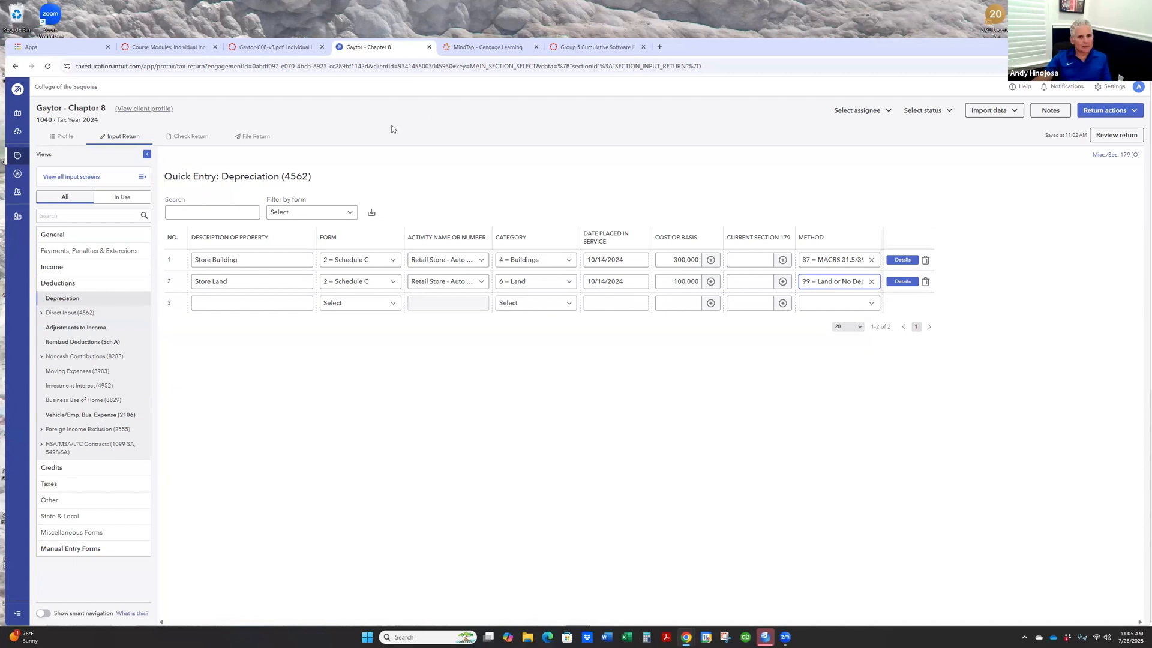
- Open the return review and arrange its window side by side with the Gaytor-C08-v3.pdf answer key
left_click(1115, 135)
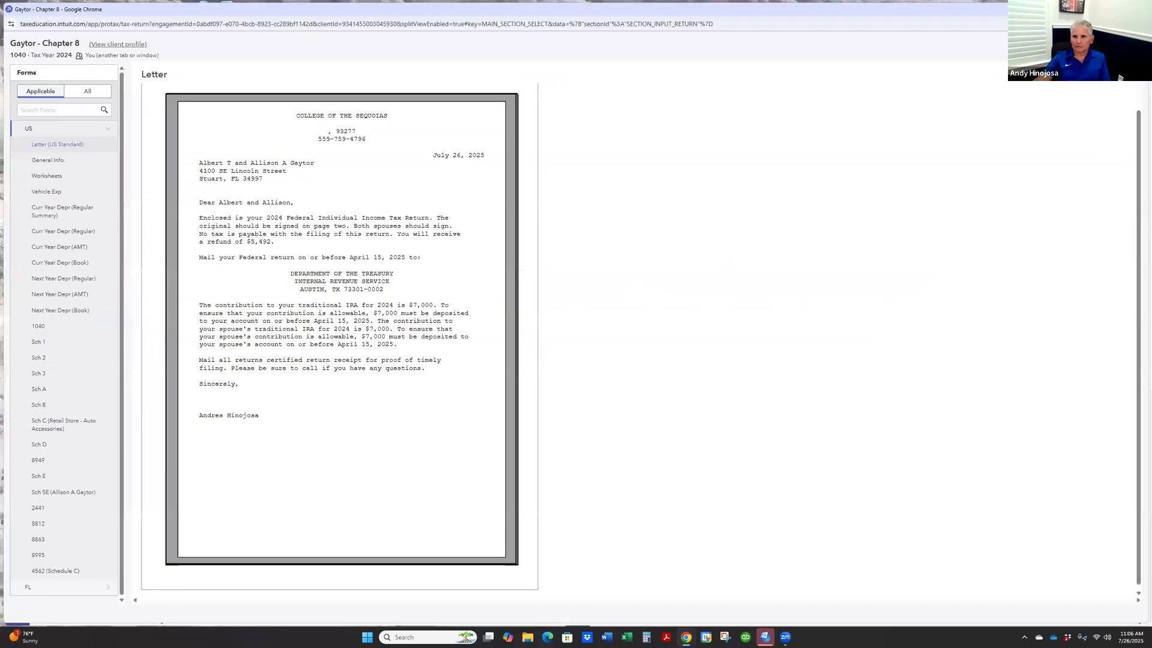
left_click_drag(1150, 218, 514, 218)
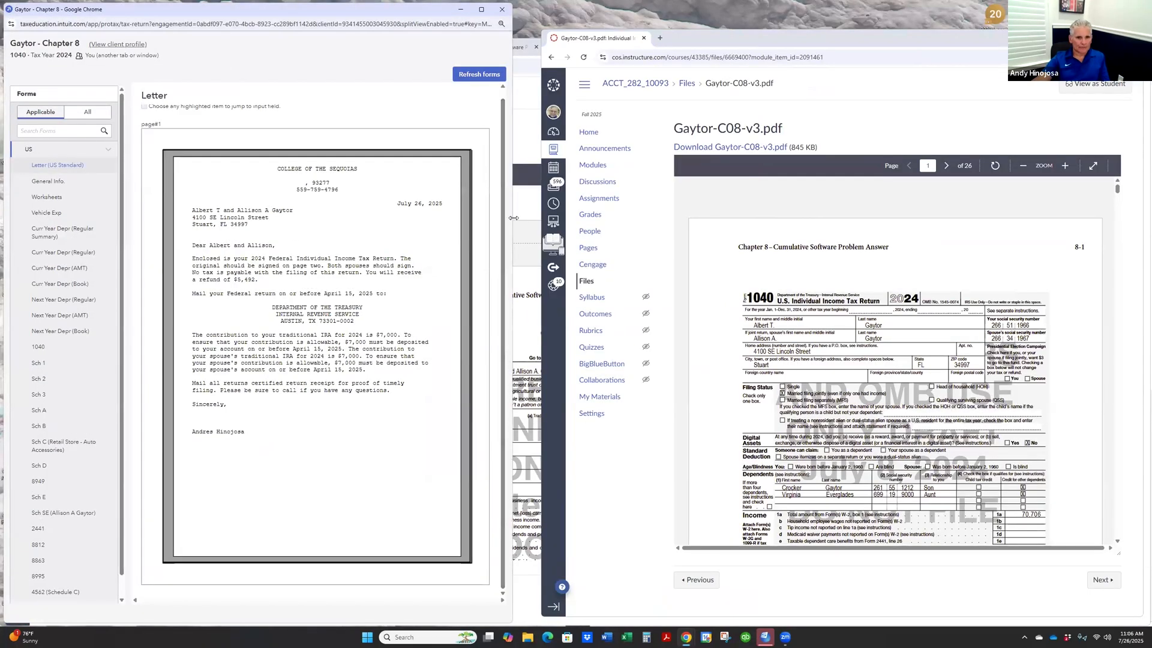
left_click_drag(513, 218, 528, 218)
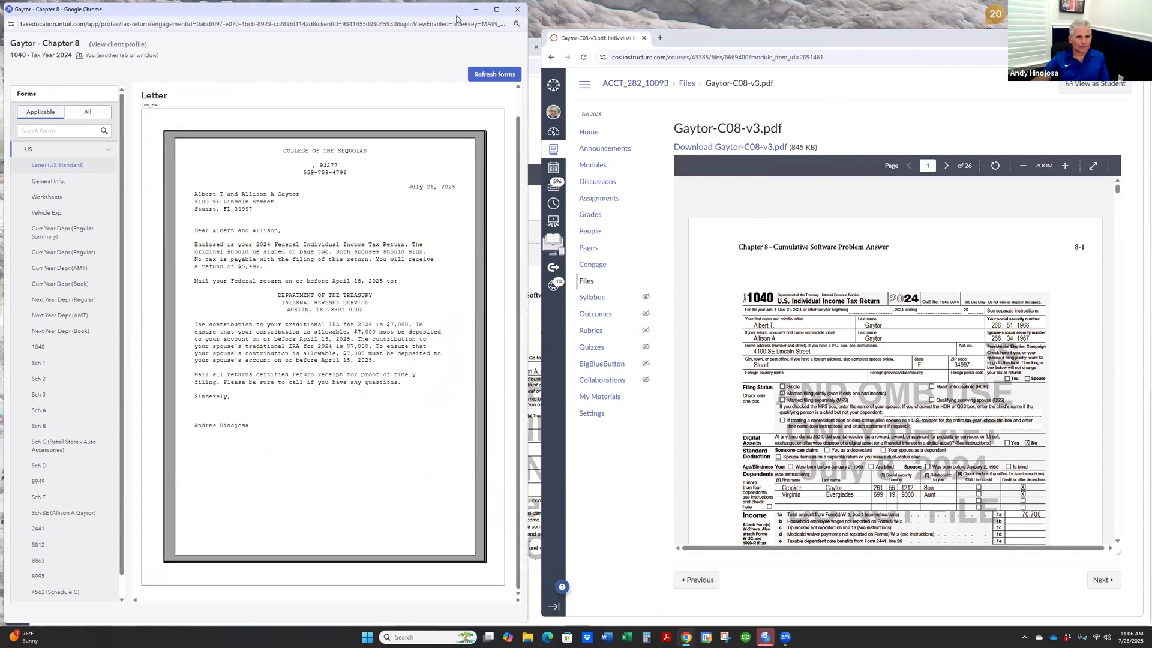
left_click(789, 42)
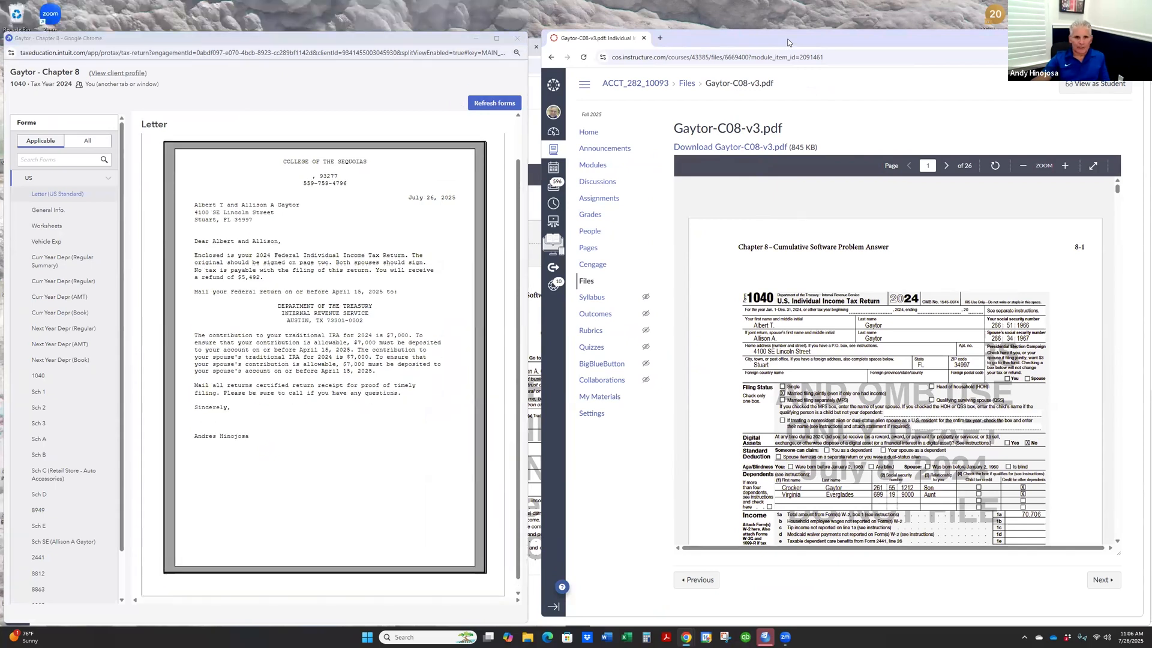
left_click_drag(608, 39, 613, 32)
left_click_drag(370, 38, 380, 29)
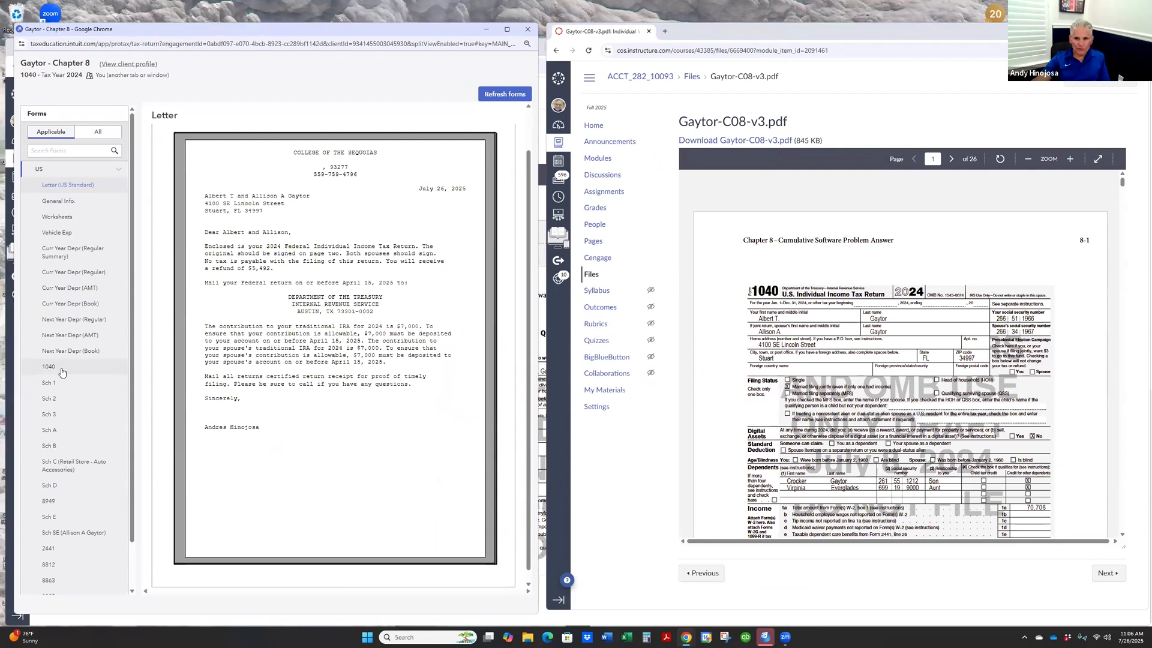
- Compare both pages of the return's Form 1040 with the Form 1040 in the answer key
left_click(59, 368)
scroll(940, 365, "down", 5)
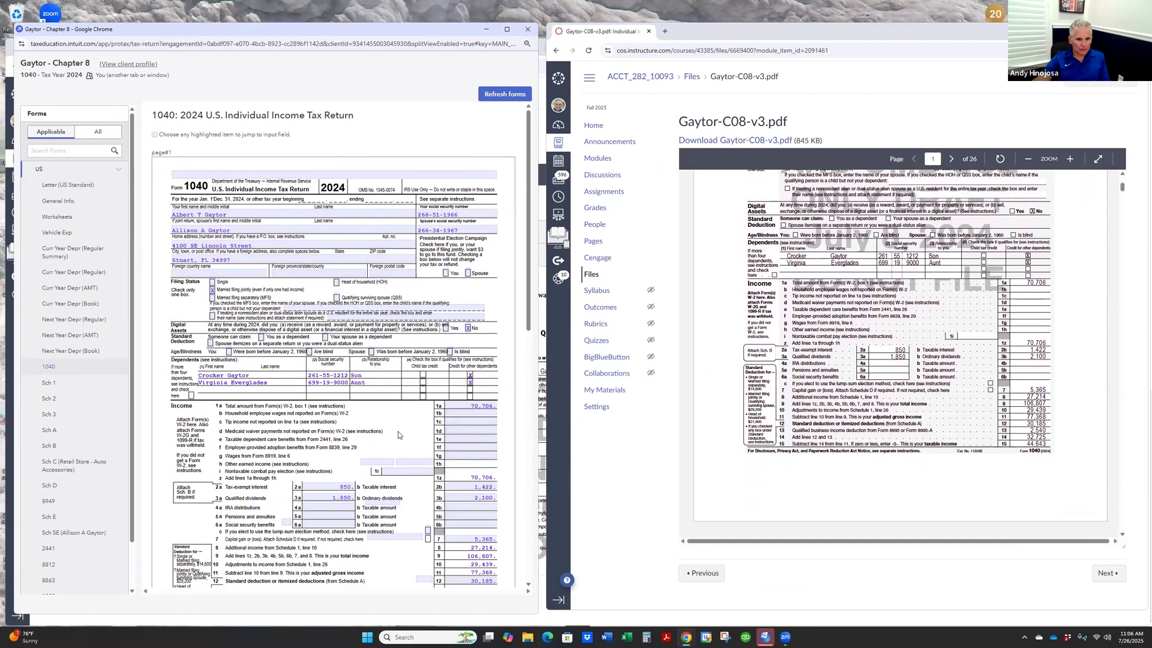
scroll(226, 406, "down", 2)
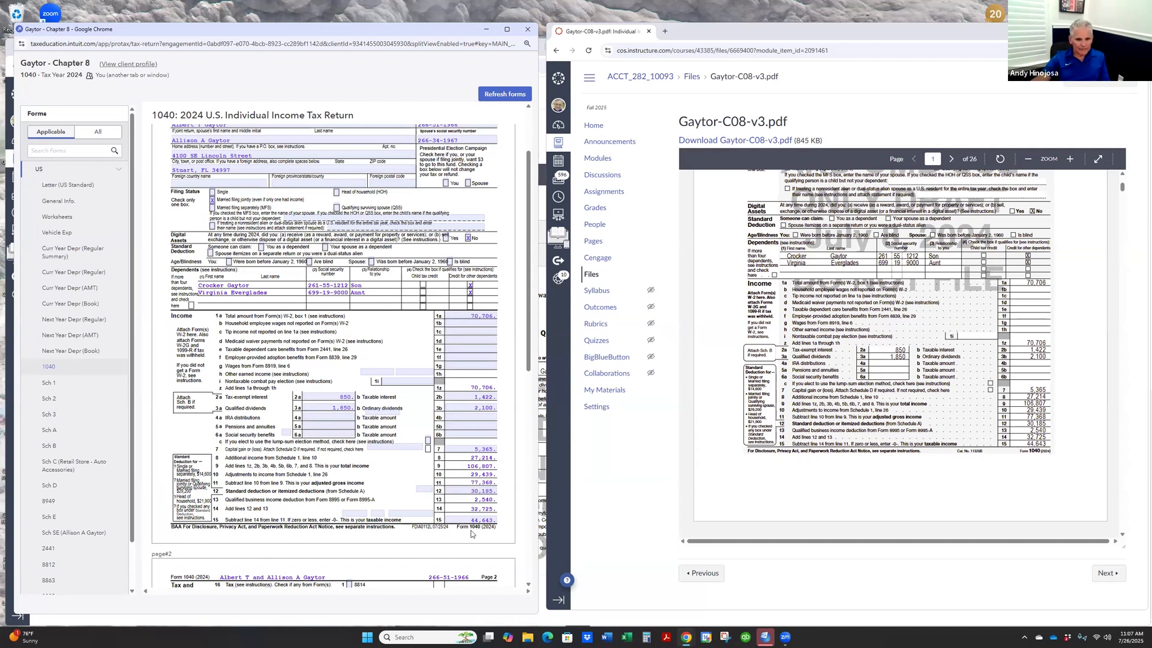
scroll(1044, 418, "down", 10)
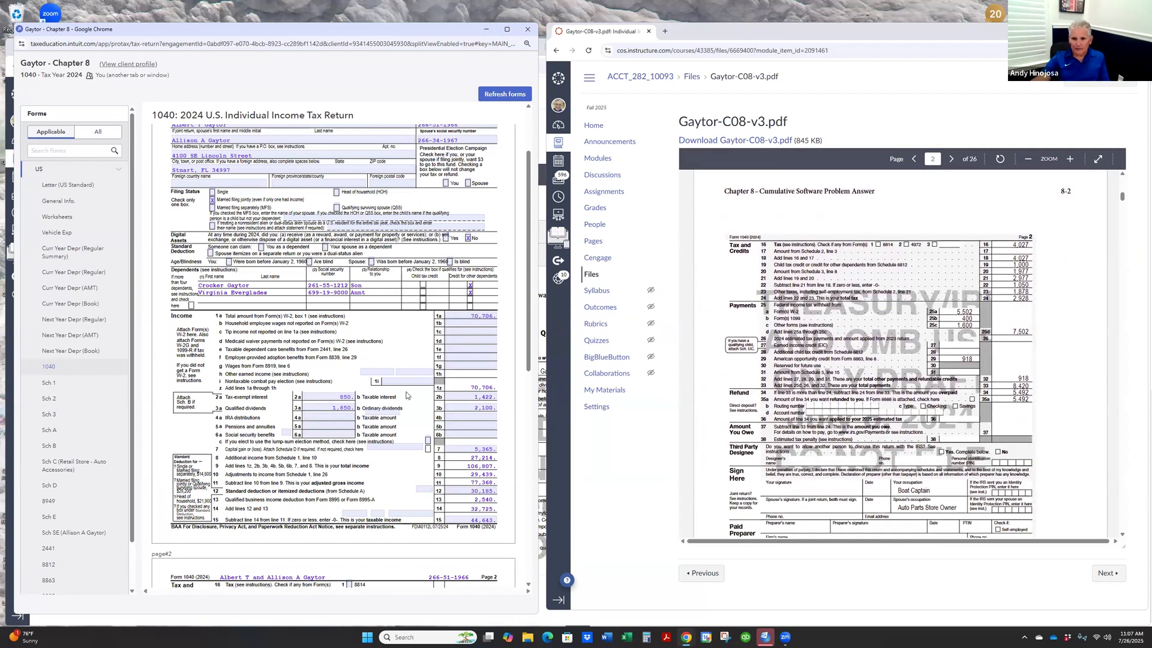
scroll(363, 369, "down", 8)
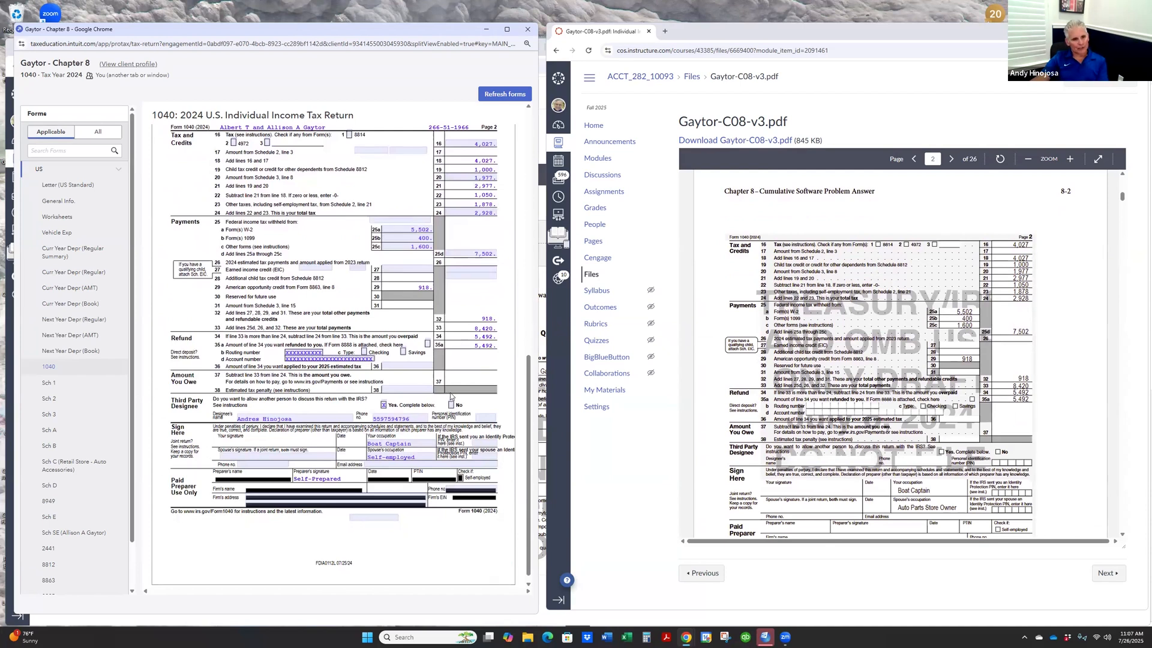
scroll(450, 398, "down", 1)
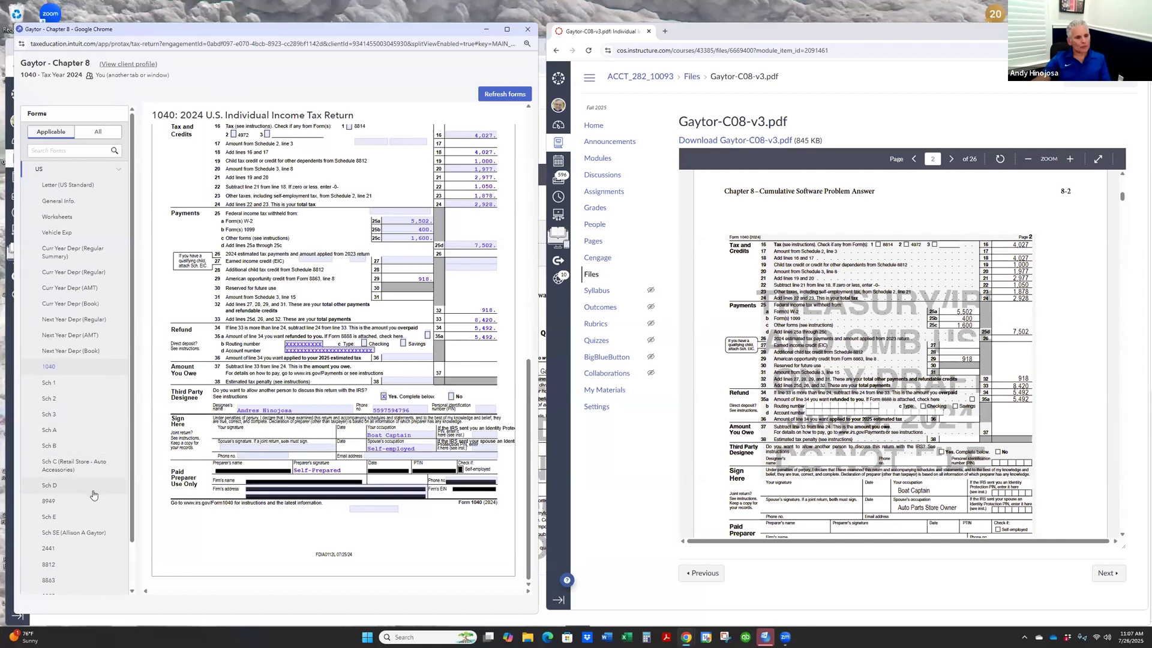
- Compare the retail store's Schedule C in the return with the Schedule C in the answer key
left_click(75, 465)
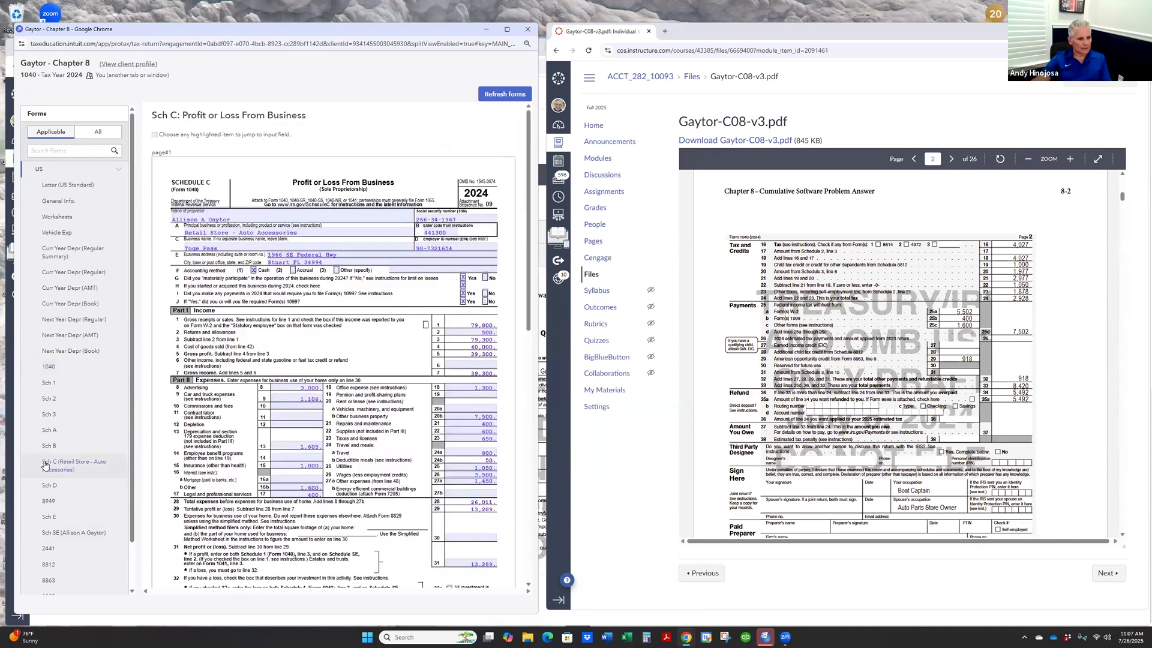
scroll(905, 346, "down", 10)
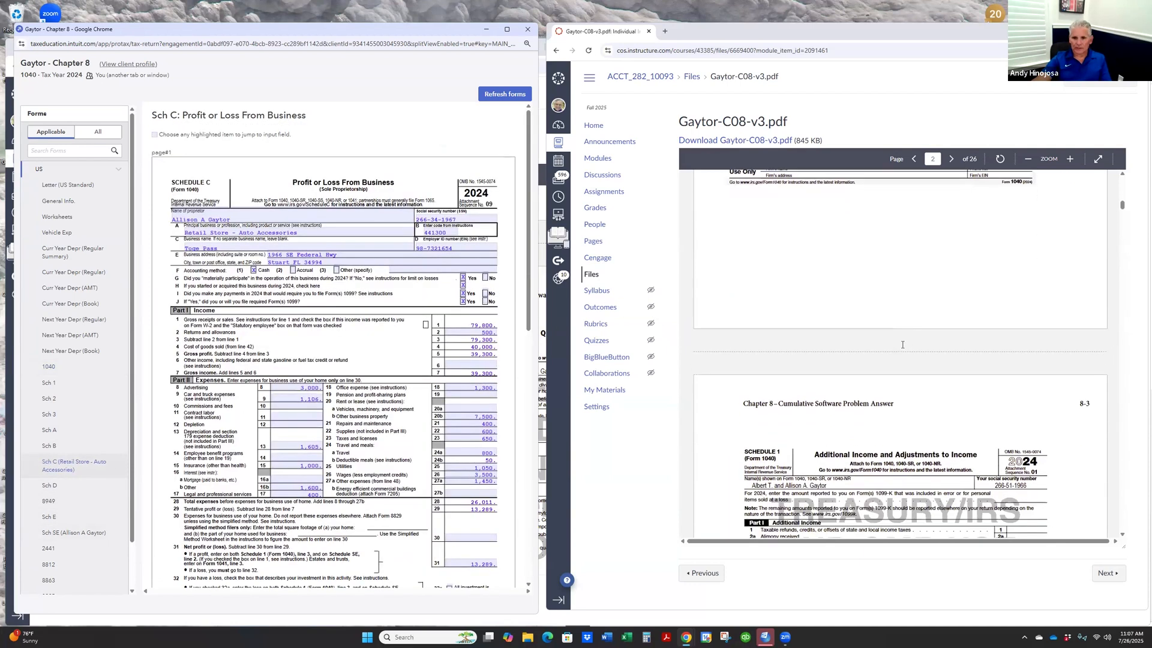
scroll(905, 347, "down", 10)
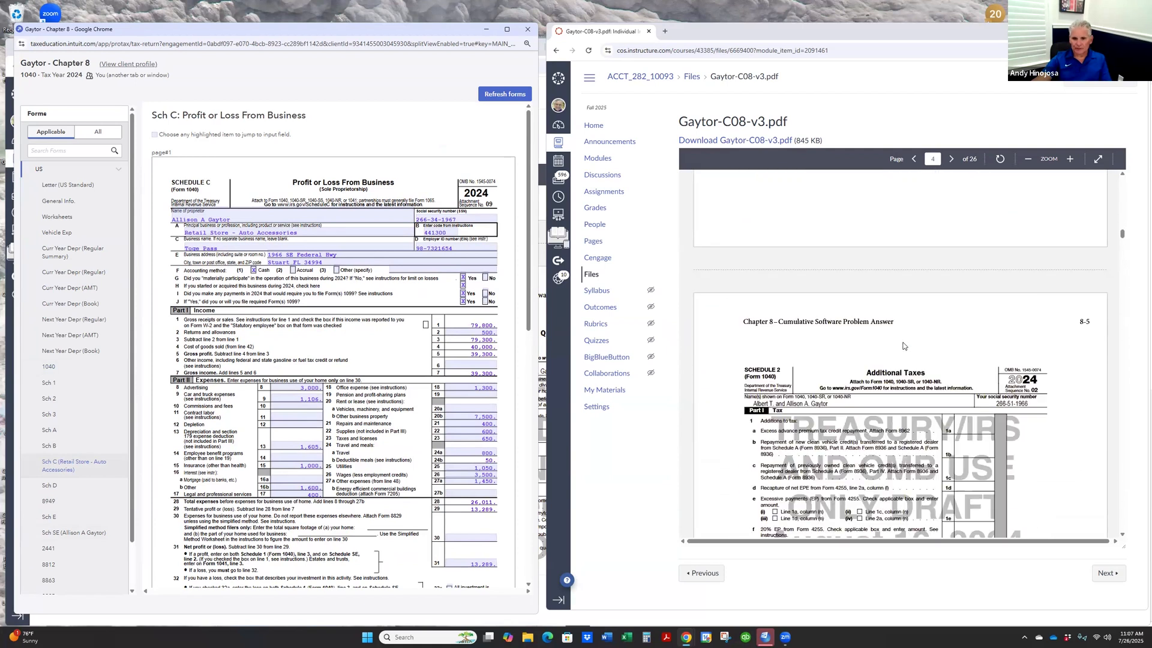
scroll(904, 340, "down", 15)
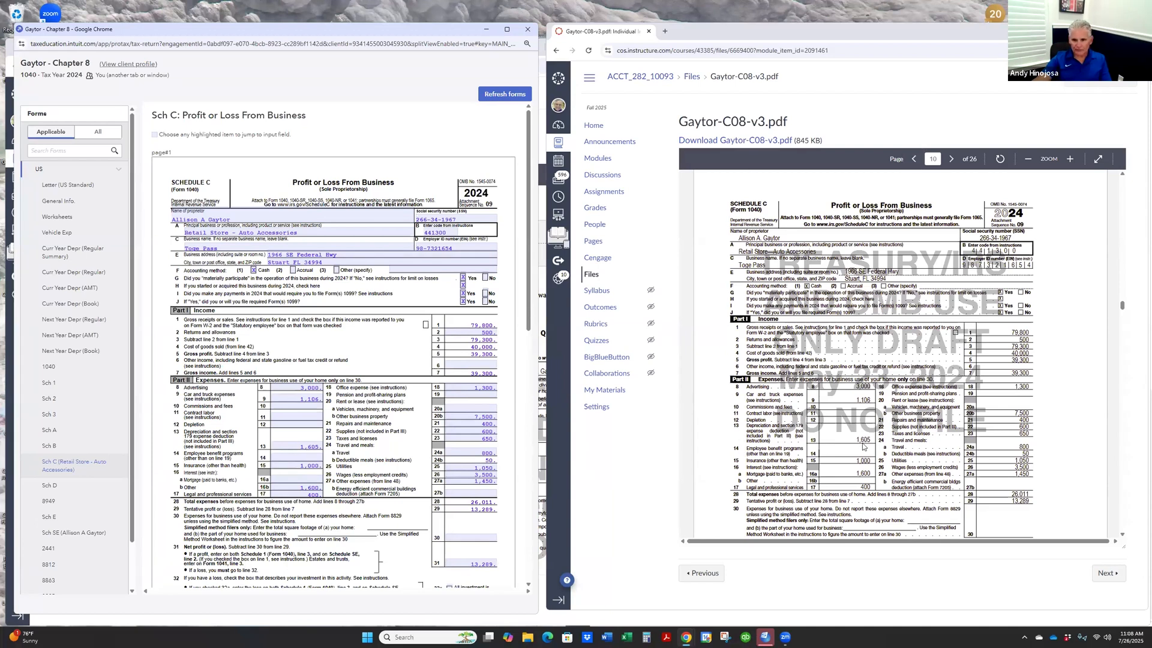
scroll(471, 493, "down", 2)
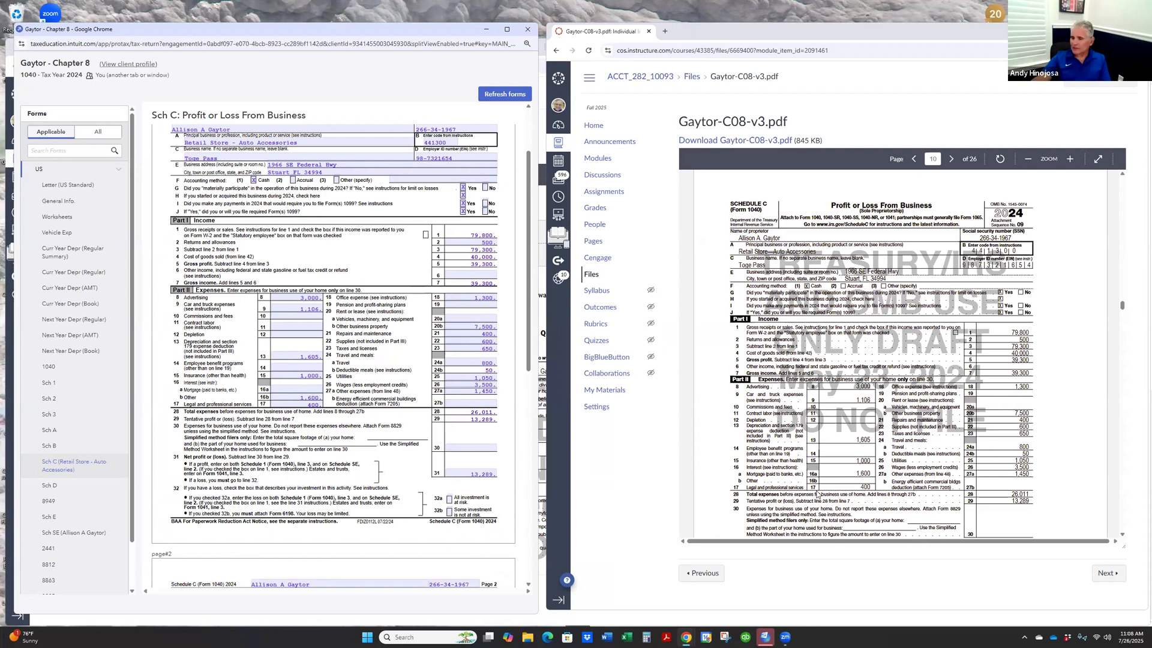
scroll(399, 457, "down", 3)
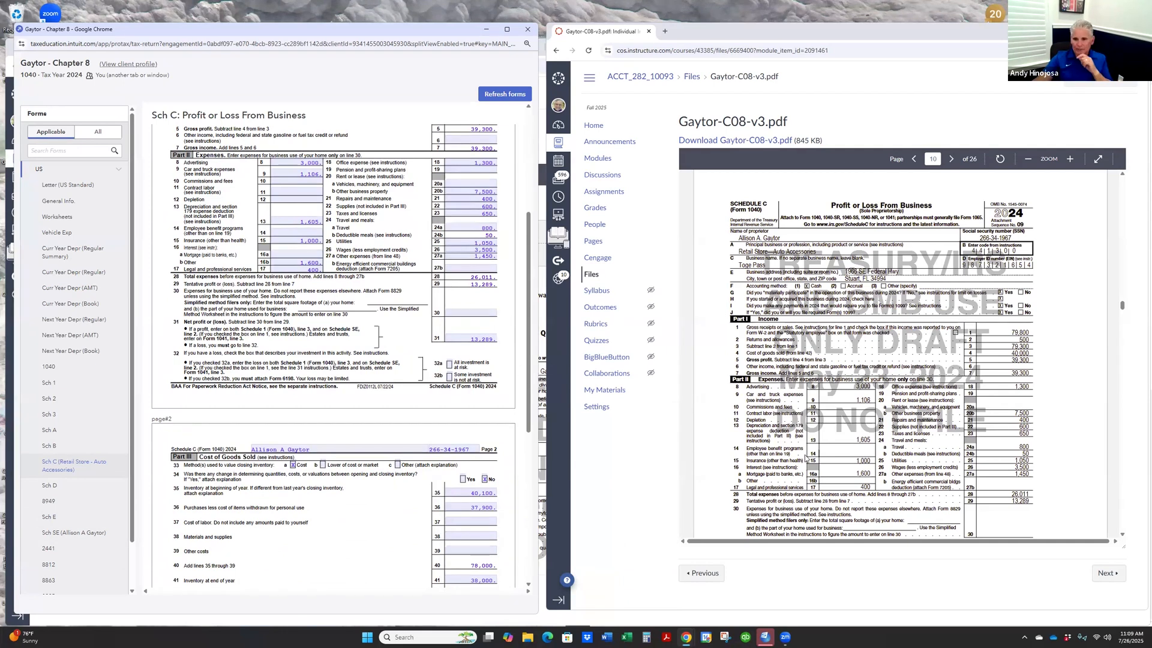
- View the client letter, leave the forms review and open the return's print-to-PDF settings
left_click(72, 184)
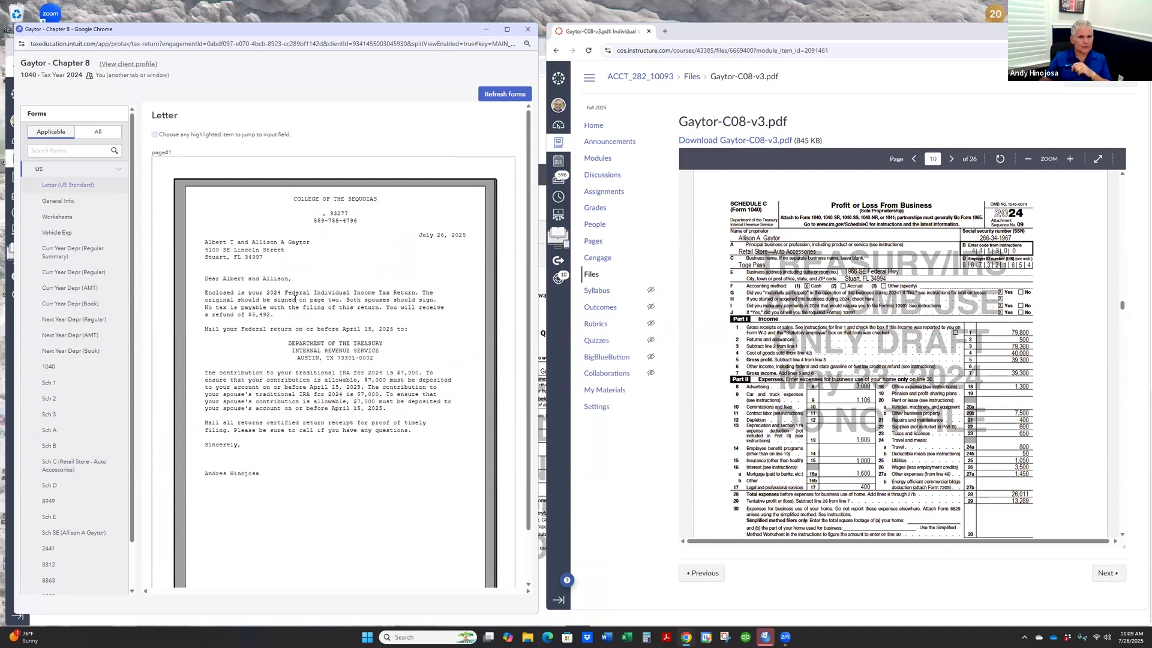
double_click(328, 24)
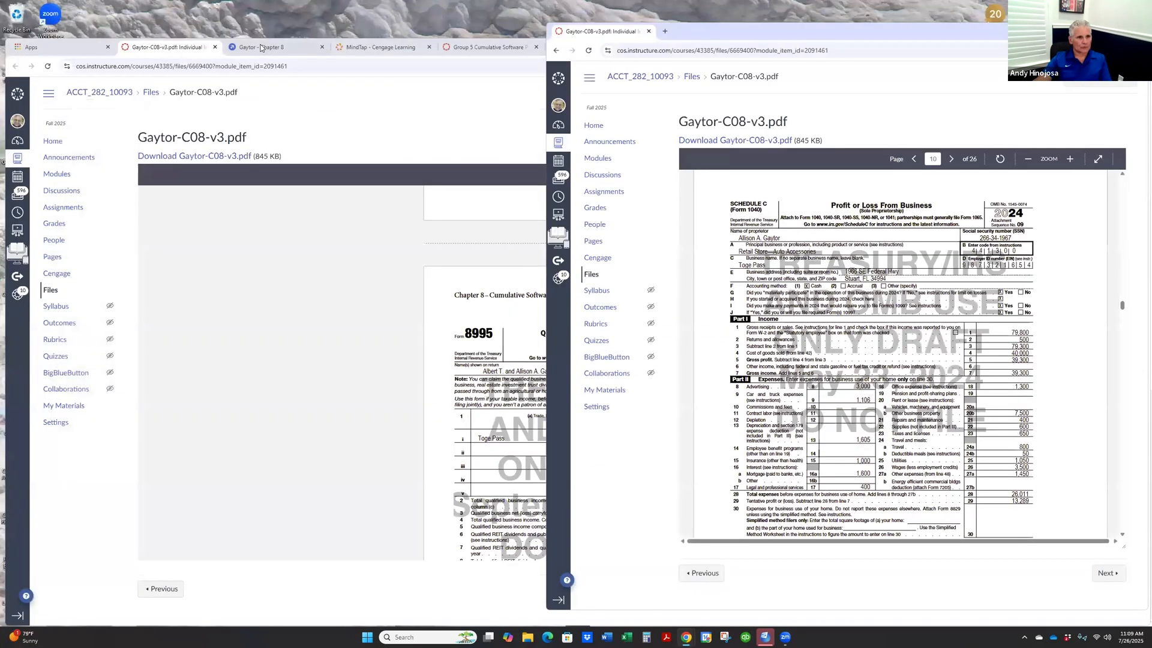
left_click(269, 48)
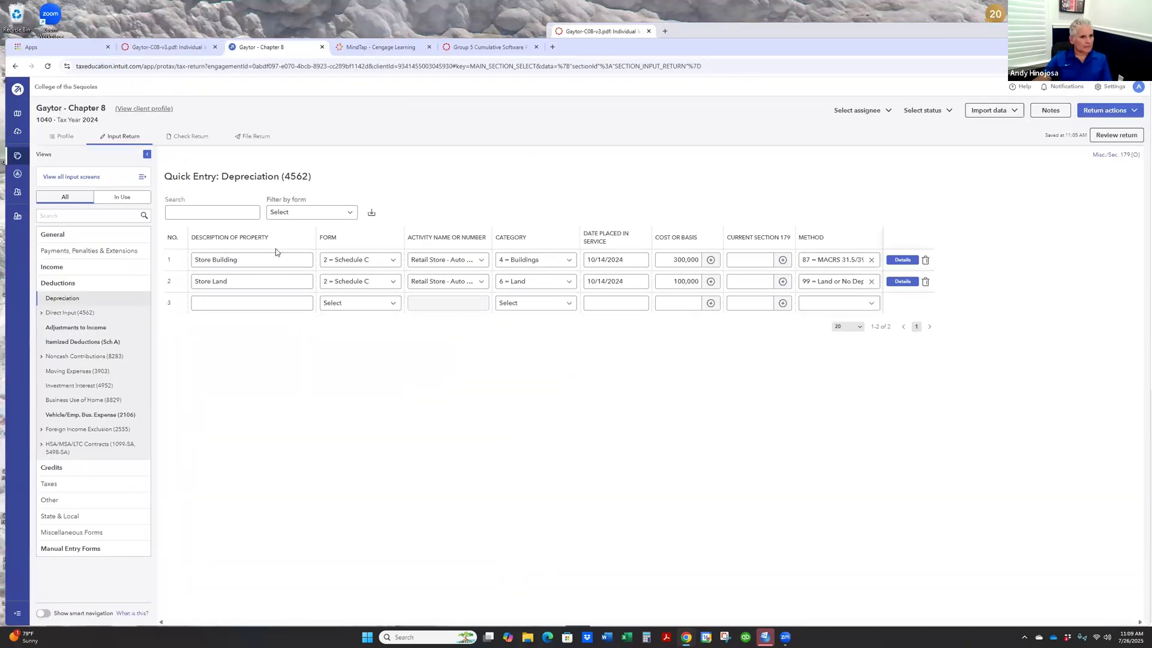
left_click(62, 137)
left_click(250, 139)
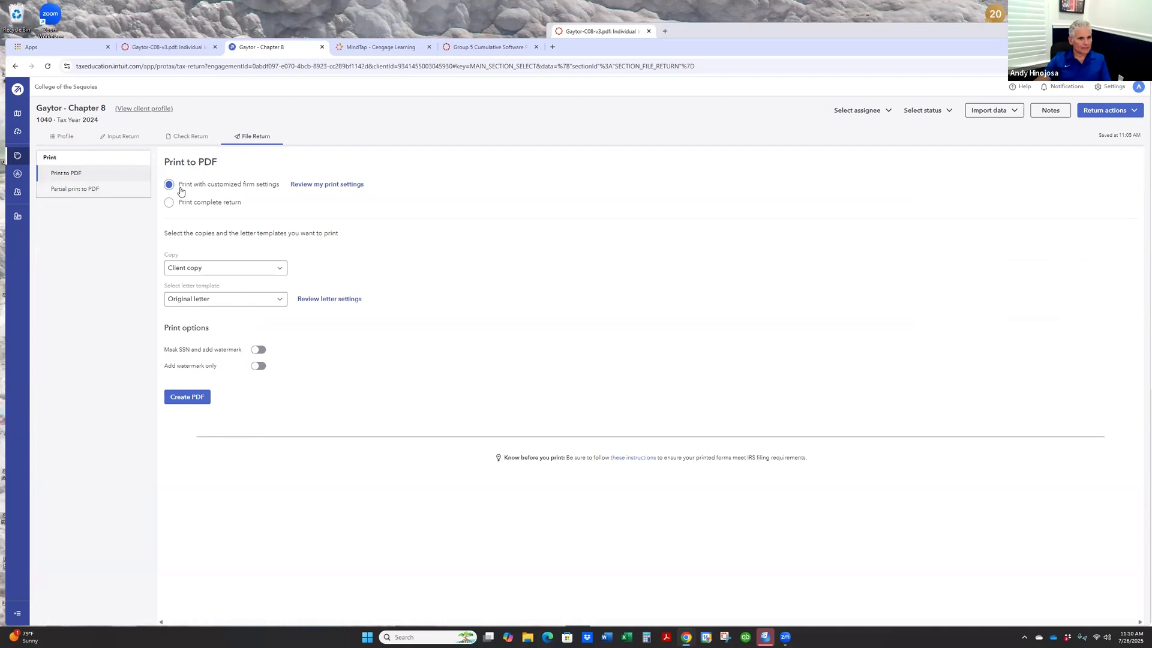
- Create a PDF of the complete return and open the generated file
left_click(169, 204)
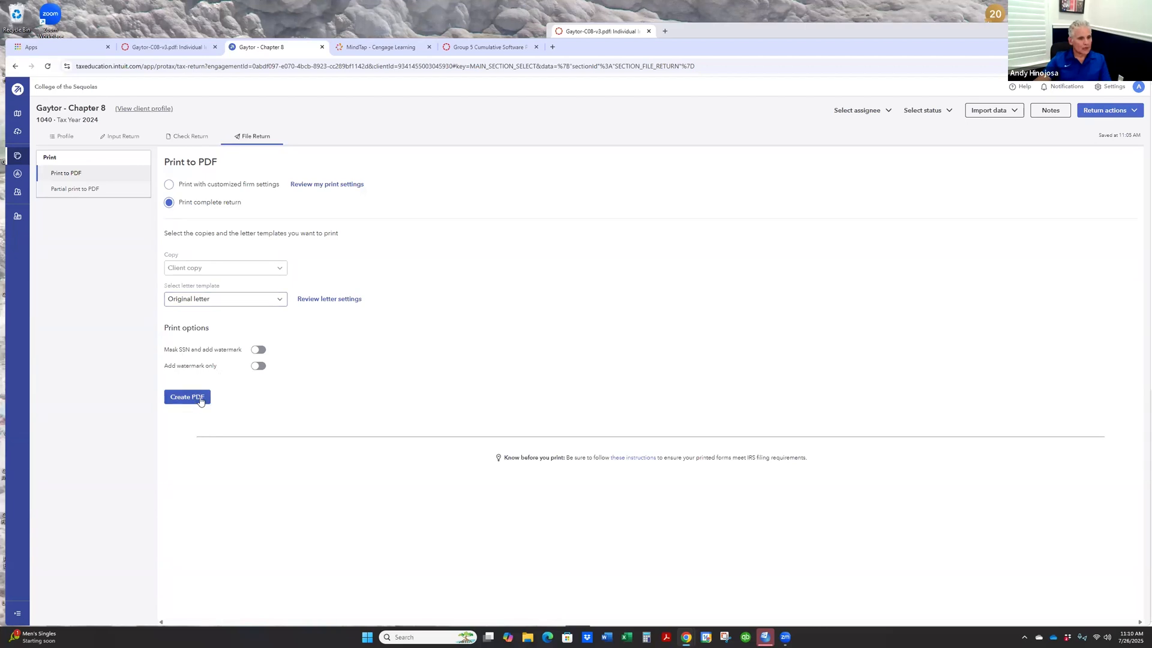
left_click(198, 399)
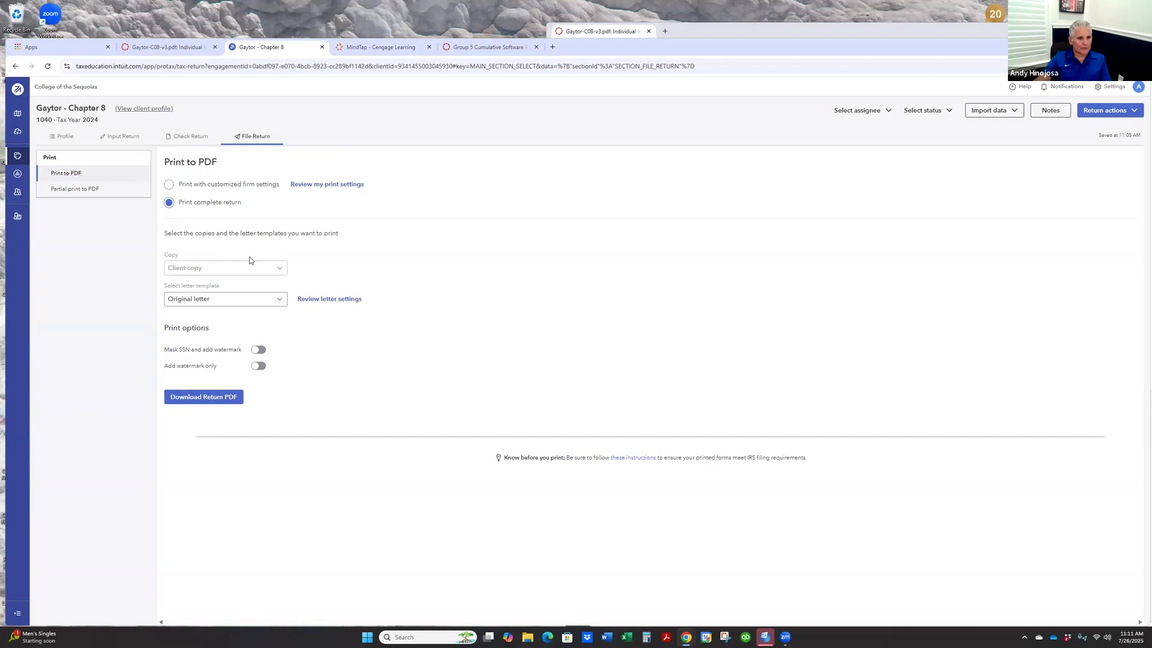
left_click(197, 399)
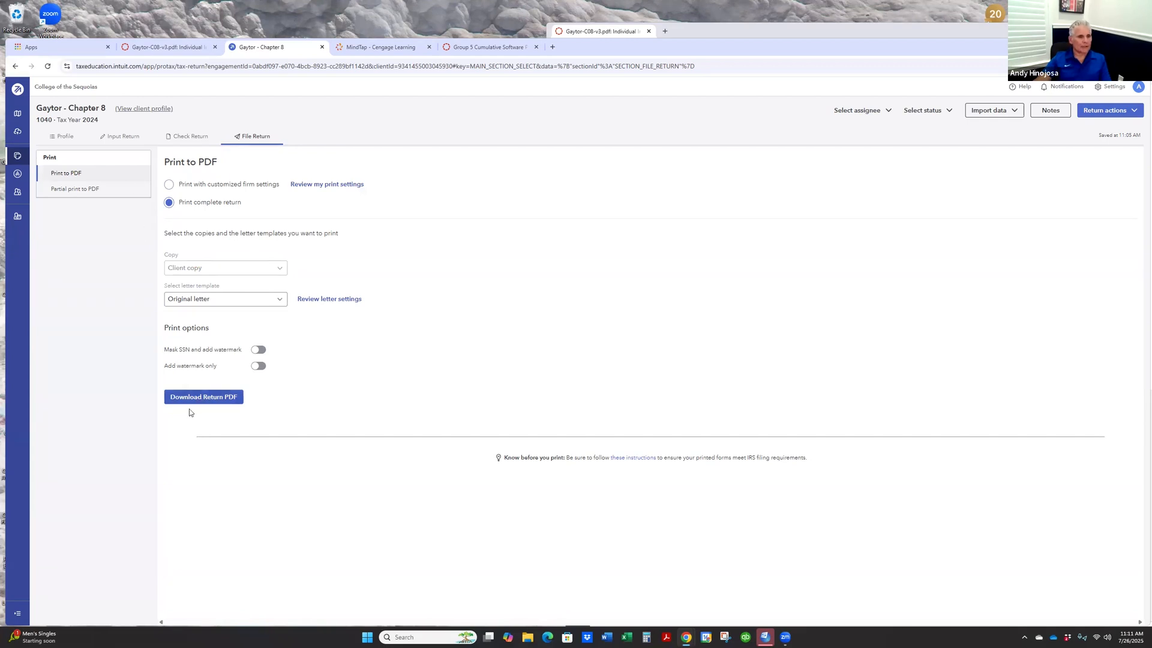
left_click(222, 404)
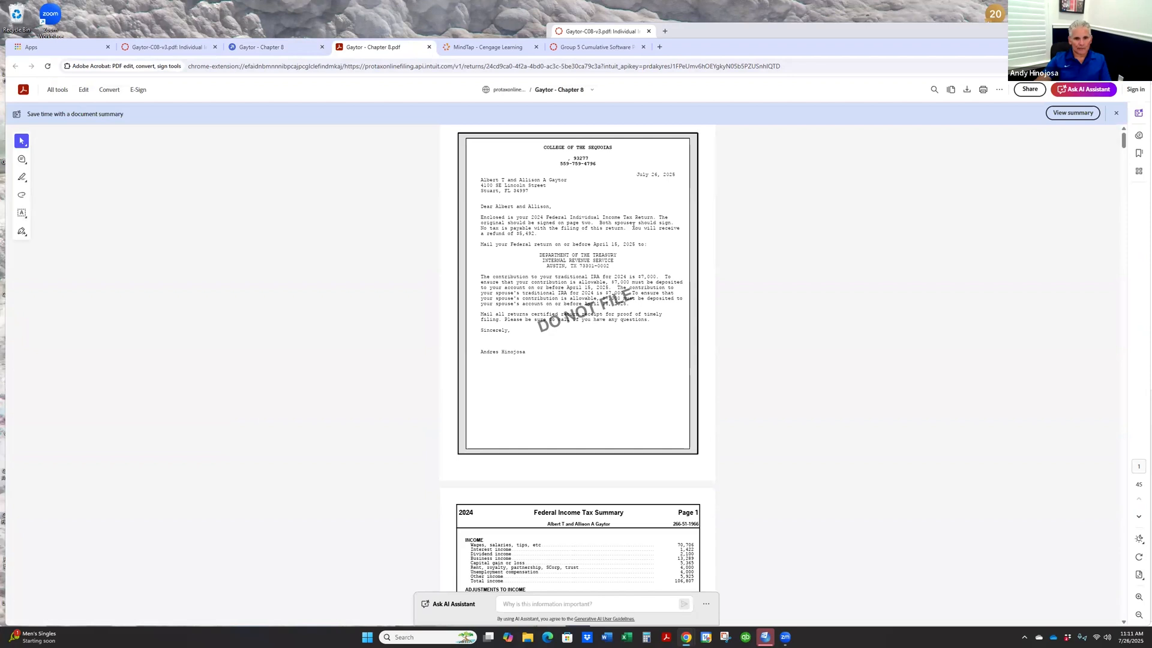
- Skim the return PDF and save it to Downloads as "Gaytor - Complete Tax Return Through Chapter 8"
scroll(633, 227, "down", 20)
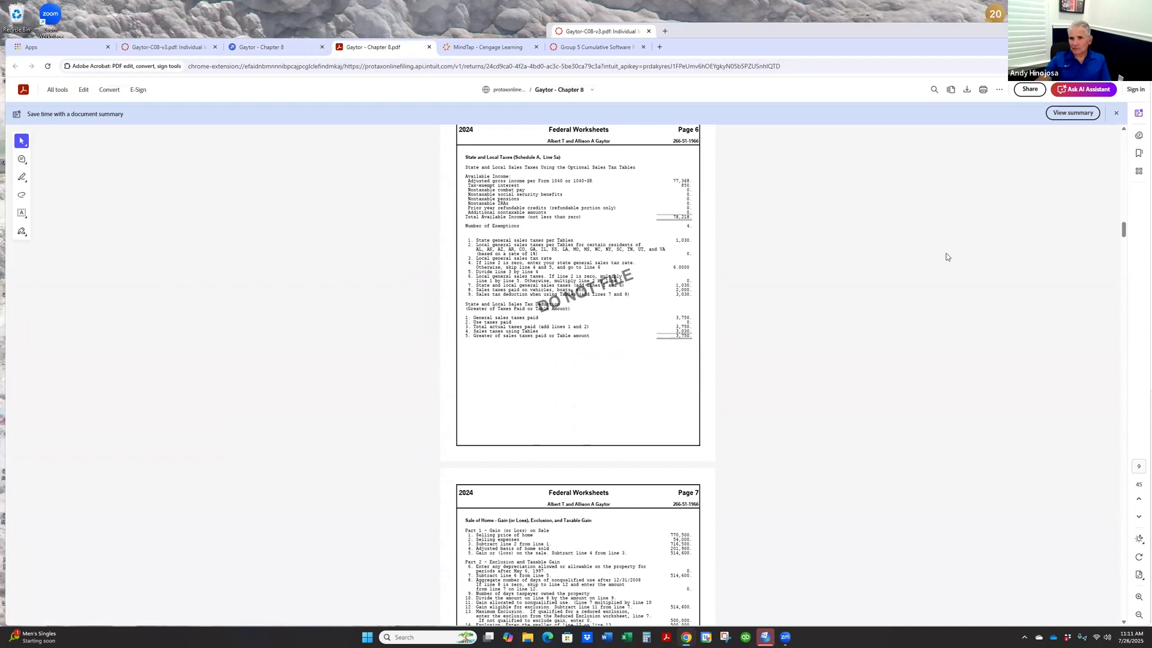
scroll(946, 257, "up", 20)
scroll(994, 214, "up", 20)
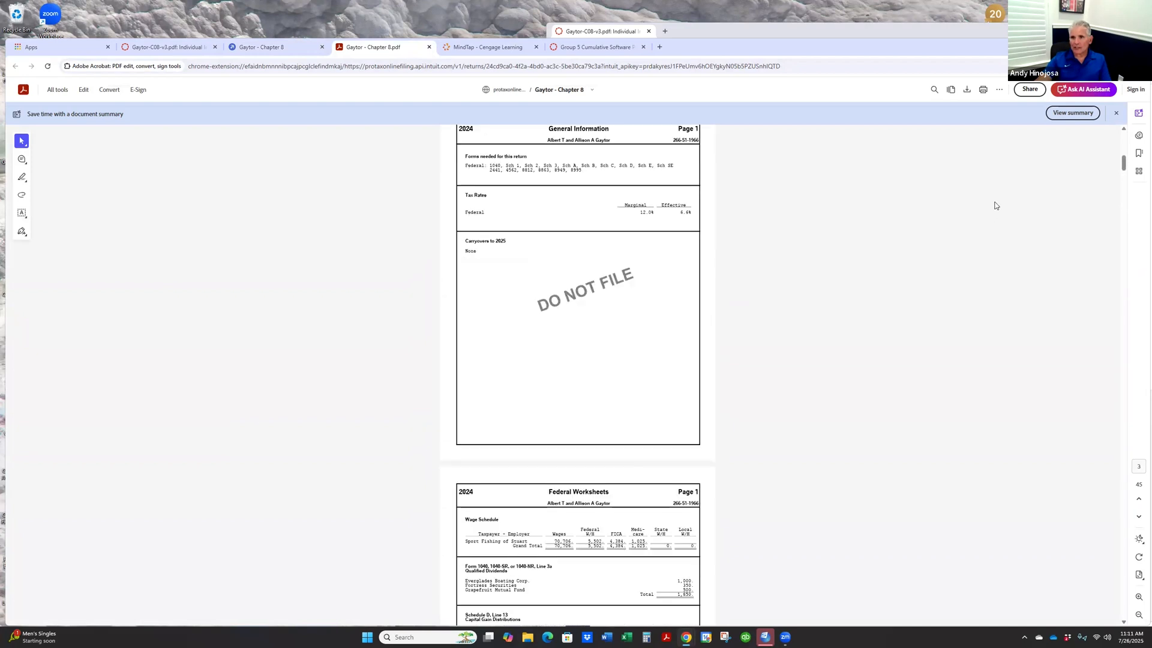
left_click(967, 91)
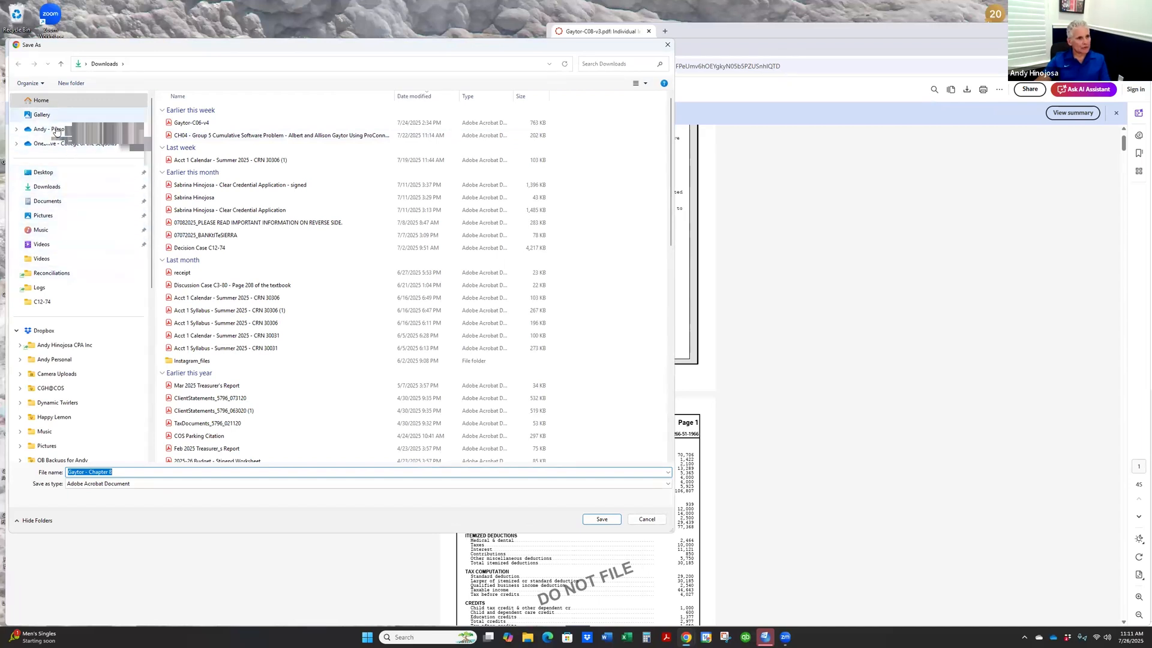
left_click(48, 187)
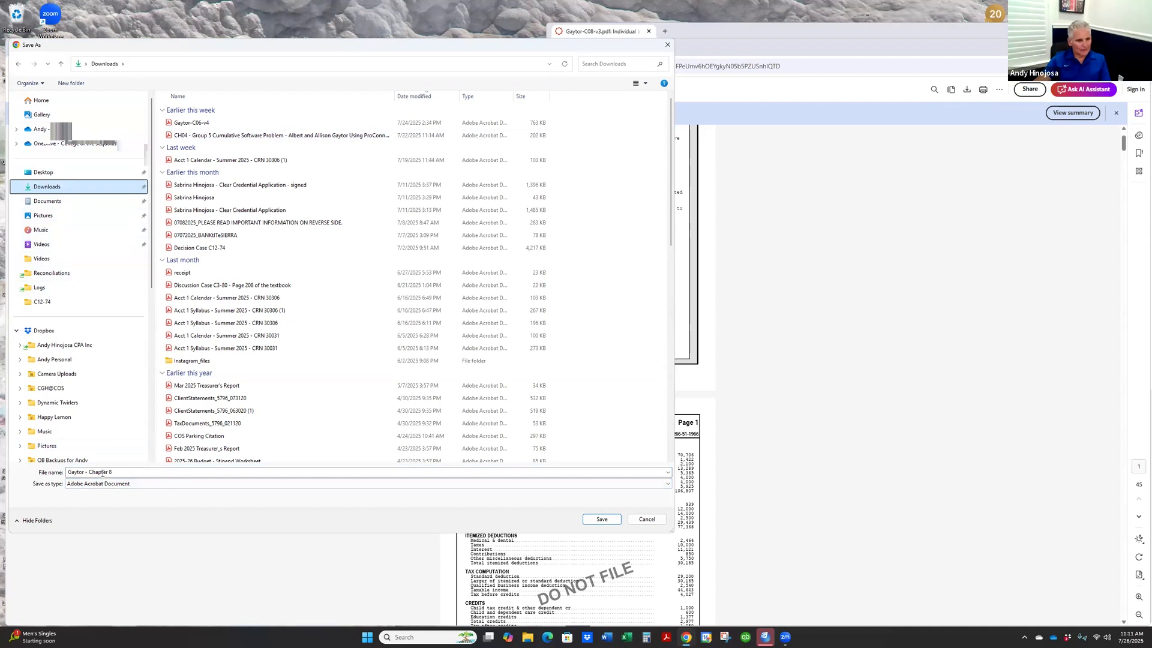
left_click(140, 473)
left_click(90, 472)
left_click_drag(143, 473, 197, 488)
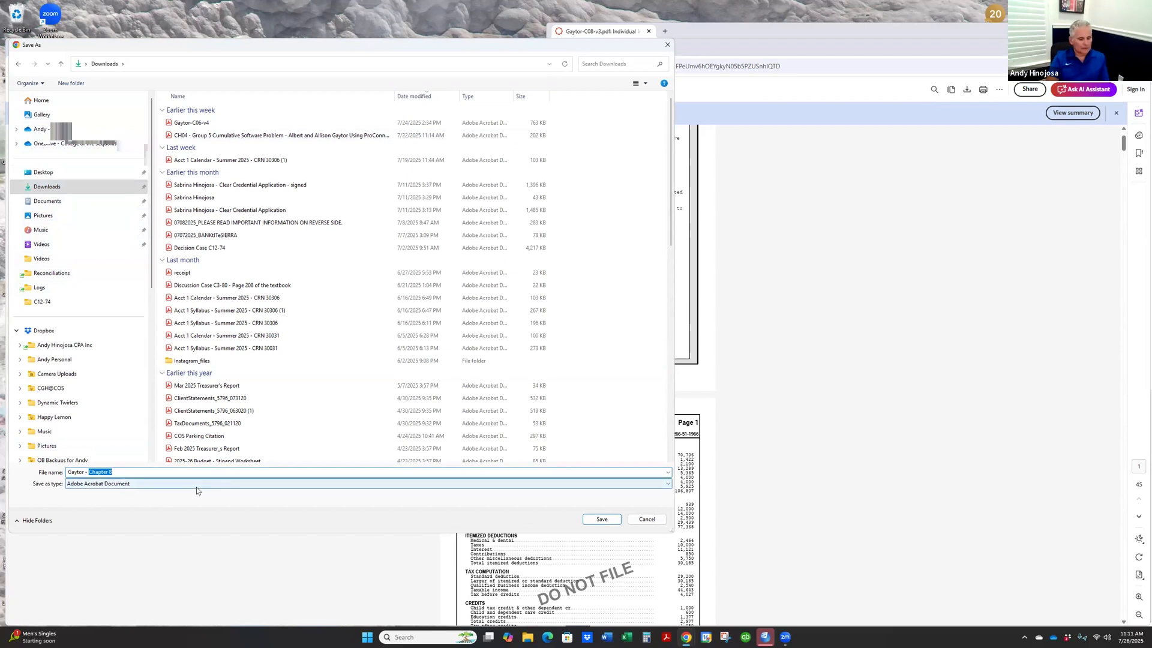
type("Complete Tax Return Through C")
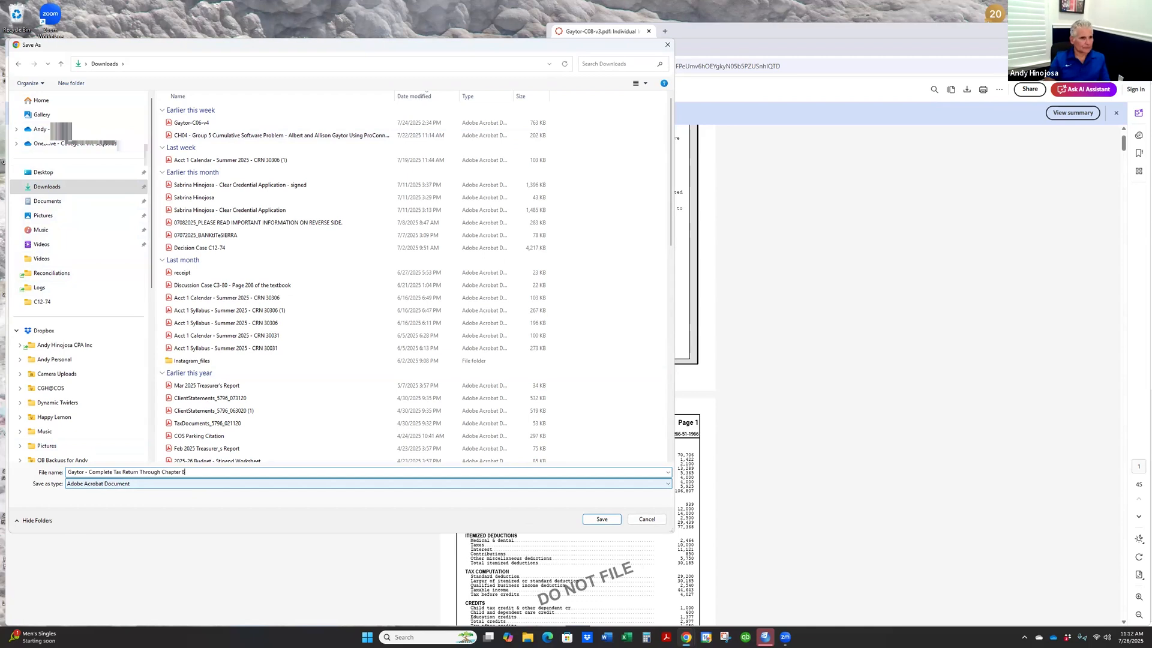
left_click(51, 187)
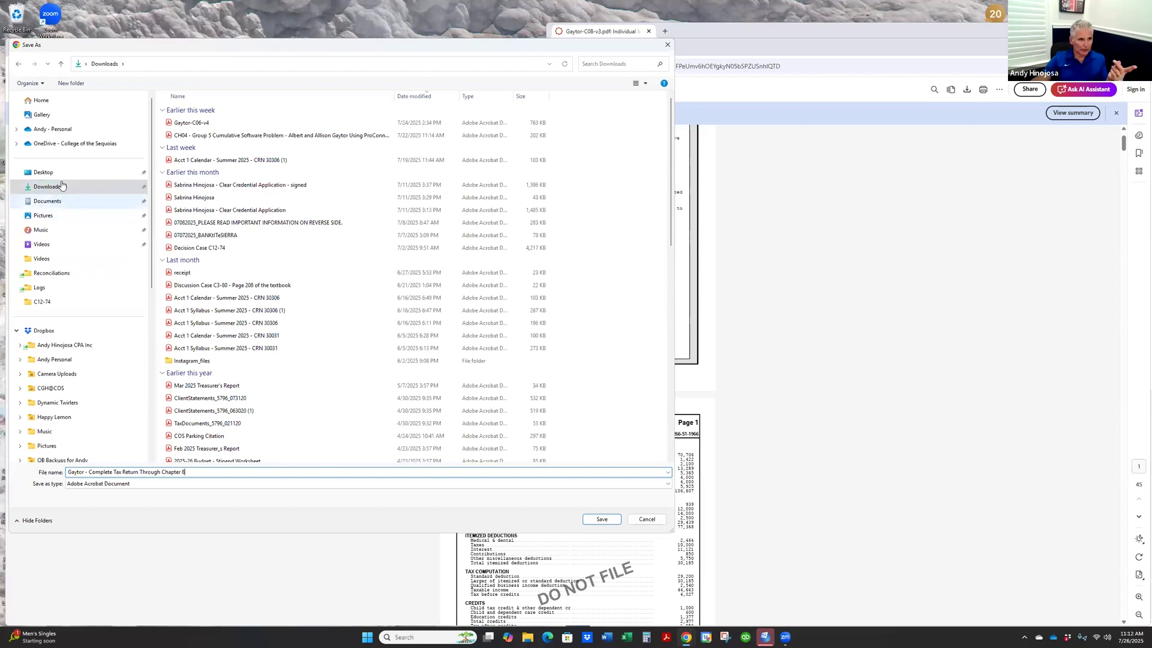
left_click(602, 519)
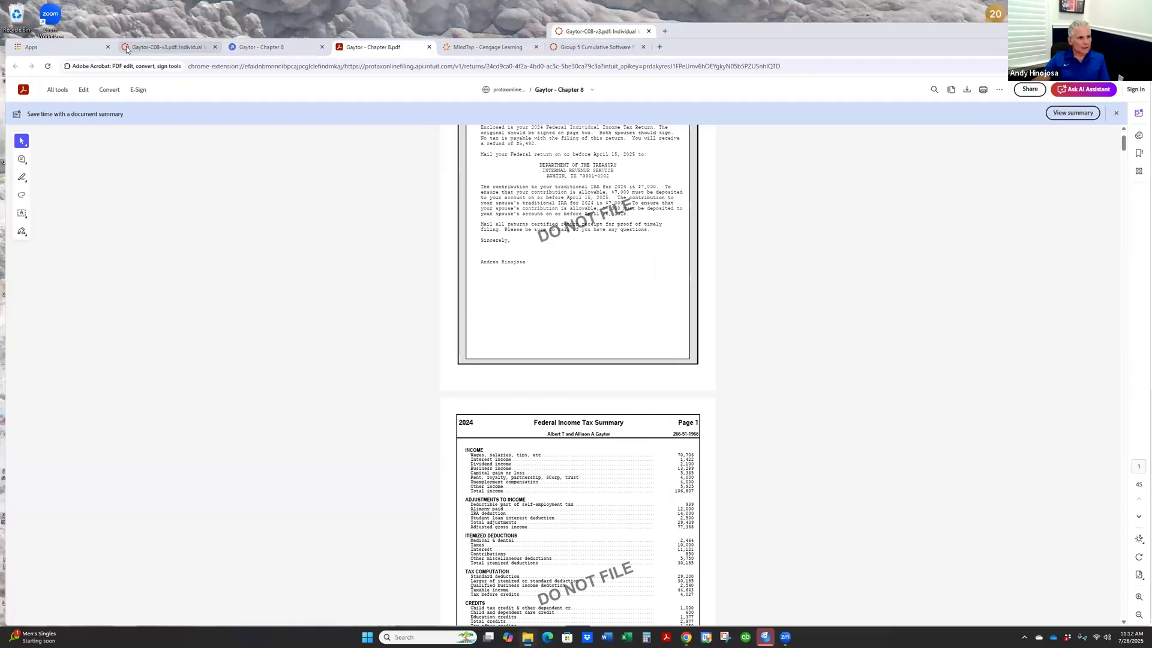
- Switch to the Canvas course and open the Group 5 Cumulative Software Problem from the Pro Connect Cumulative Tax Return assignments
left_click(126, 48)
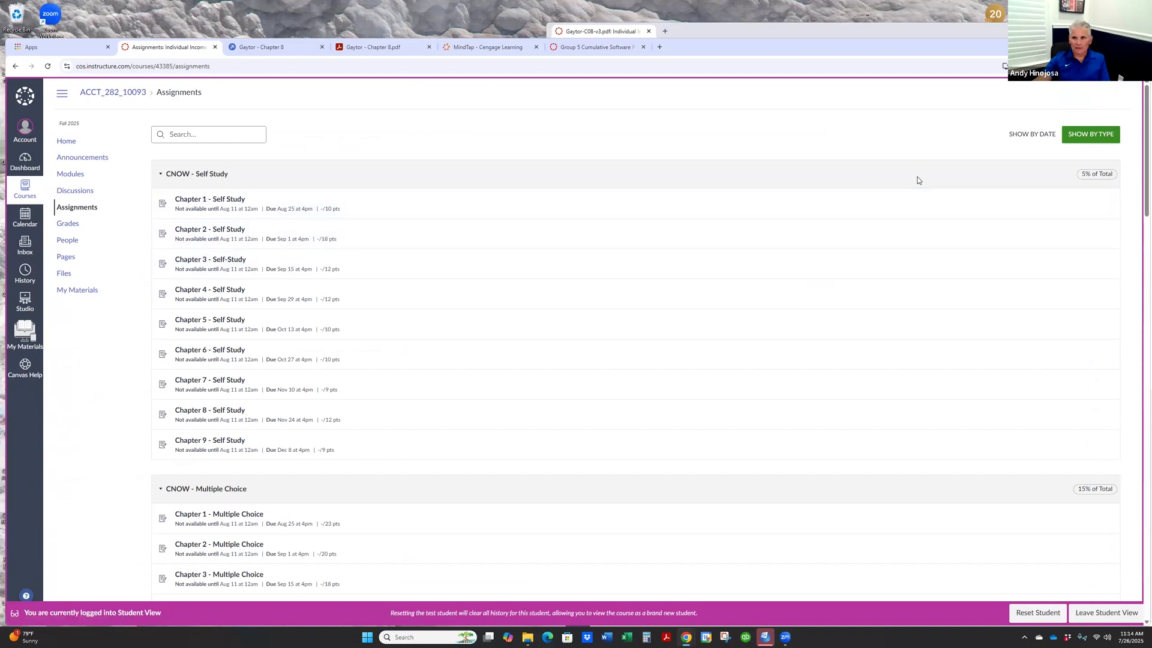
left_click_drag(1145, 121, 1107, 580)
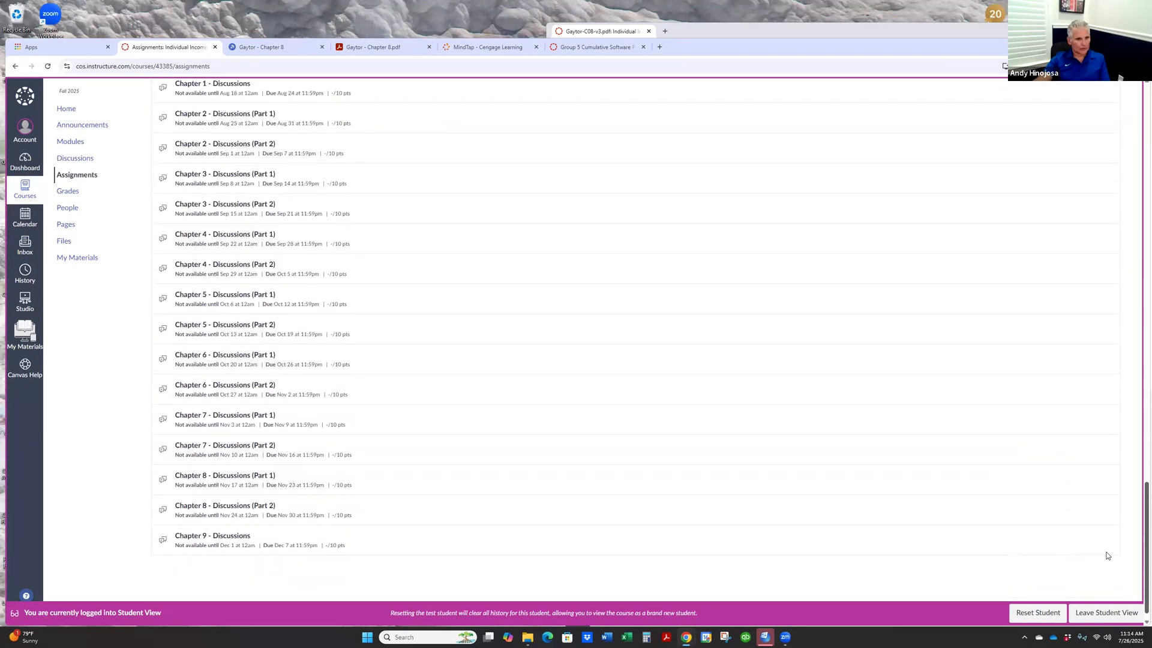
scroll(1107, 555, "up", 5)
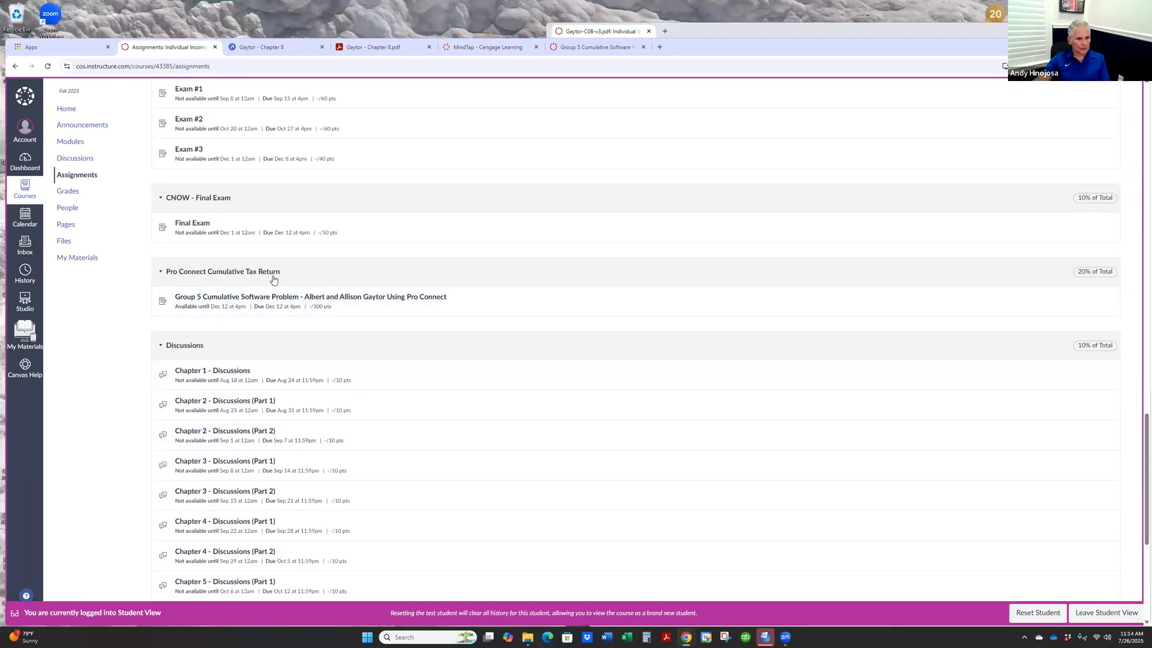
left_click(220, 300)
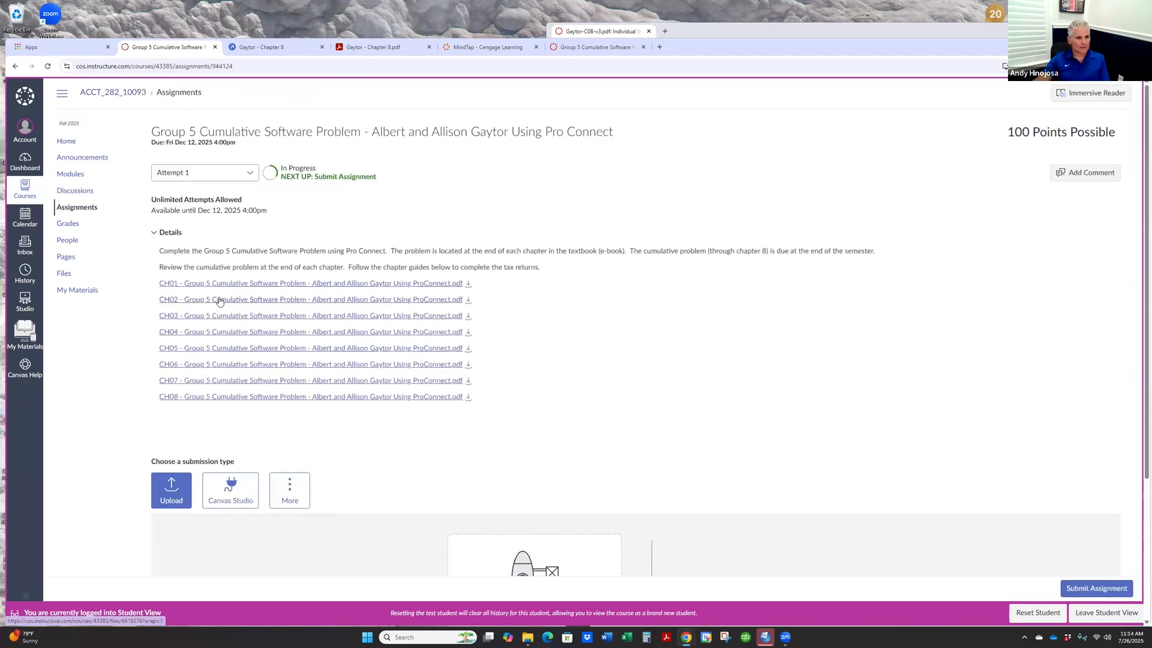
- Pick "Gaytor - Complete Tax Return Through Chapter 8" from Downloads as the assignment upload, but cancel the file selection
scroll(676, 452, "down", 3)
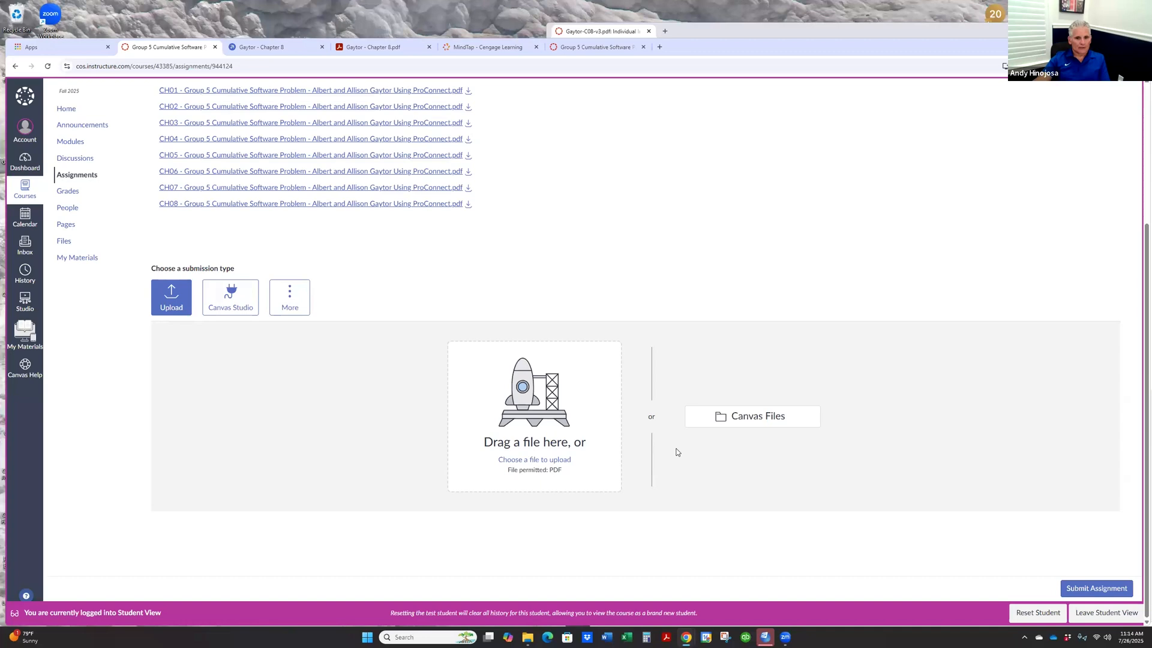
left_click(531, 461)
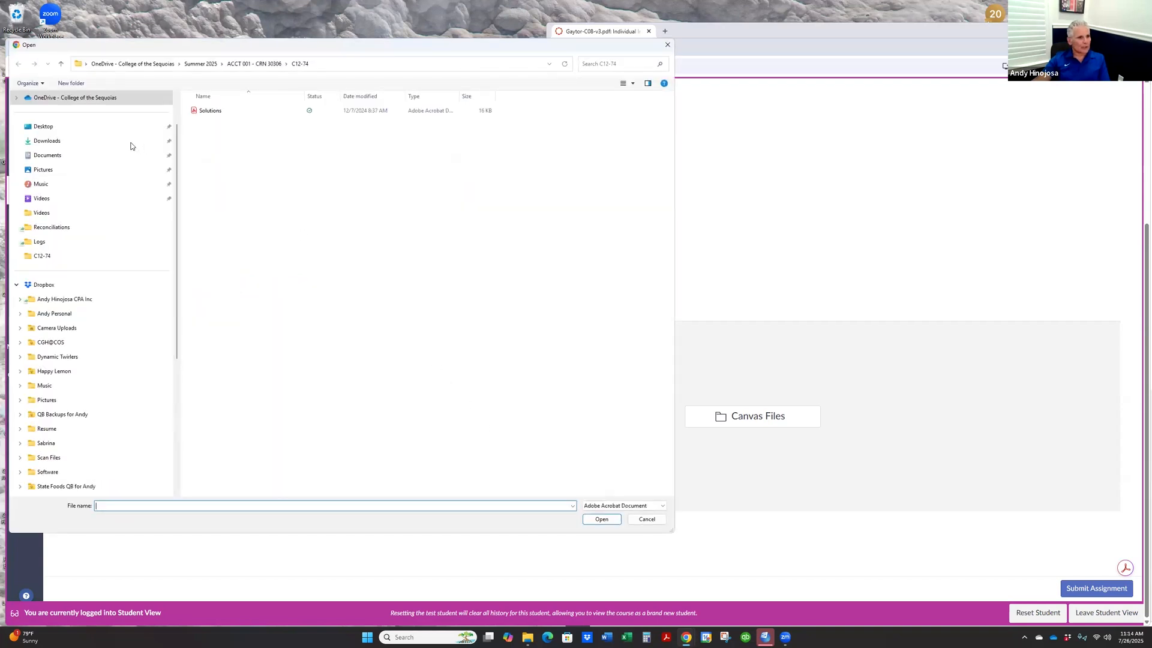
left_click(59, 144)
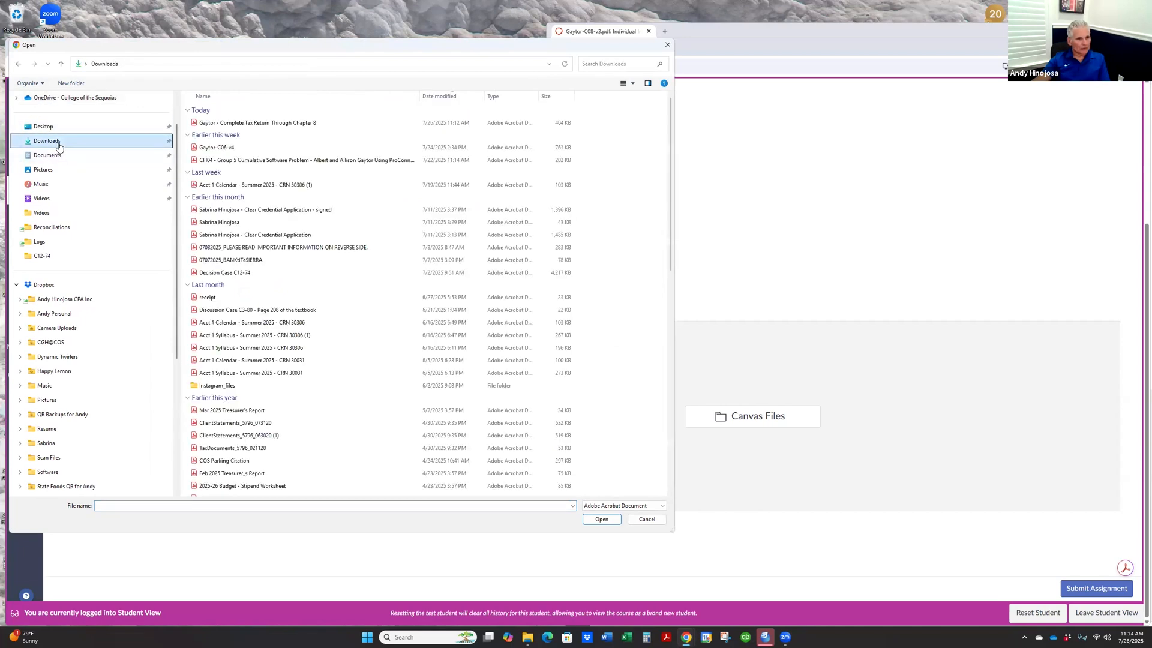
left_click(221, 126)
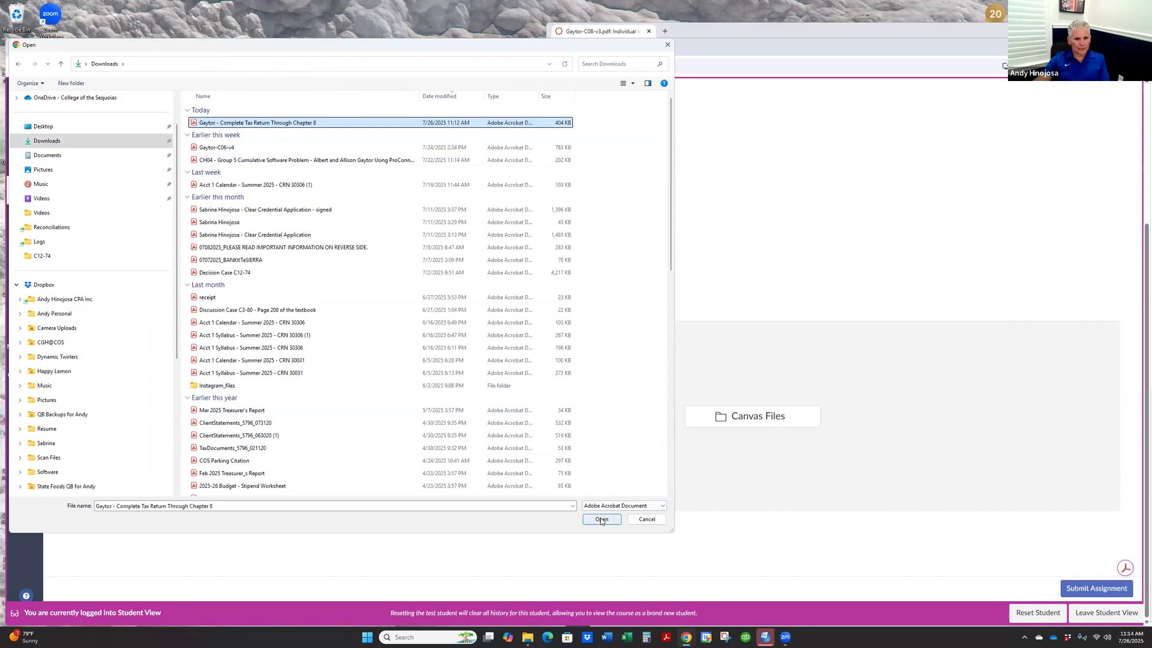
left_click(668, 45)
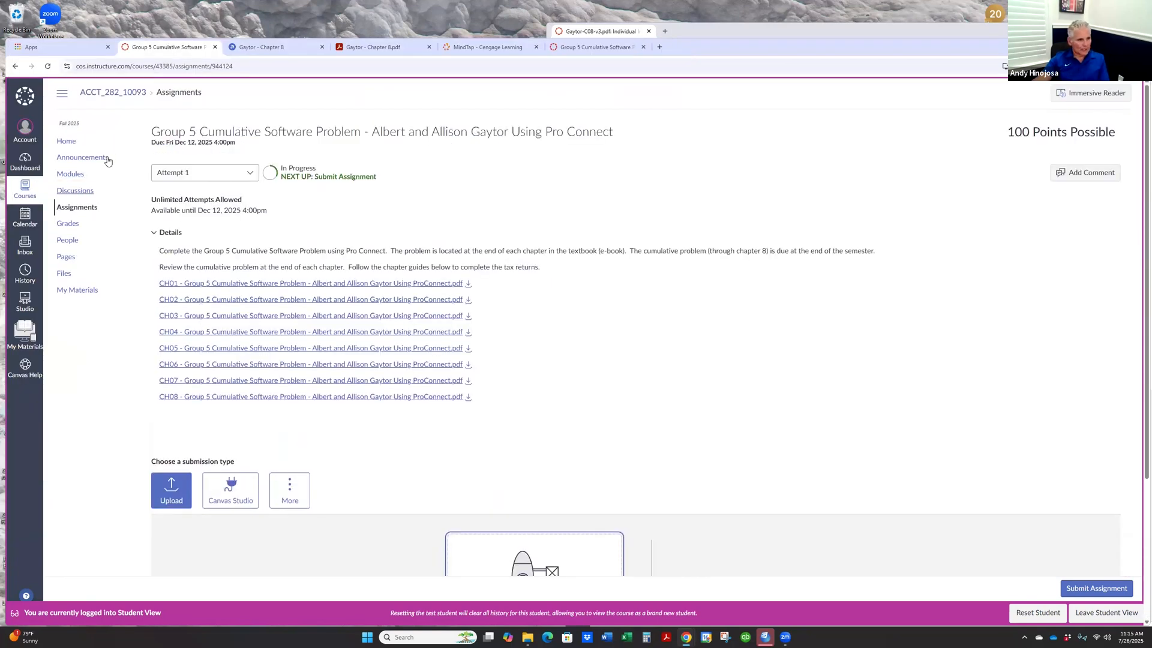
- Open the Group 5 Cumulative Software Problem assignment from the course's modules page
left_click(70, 175)
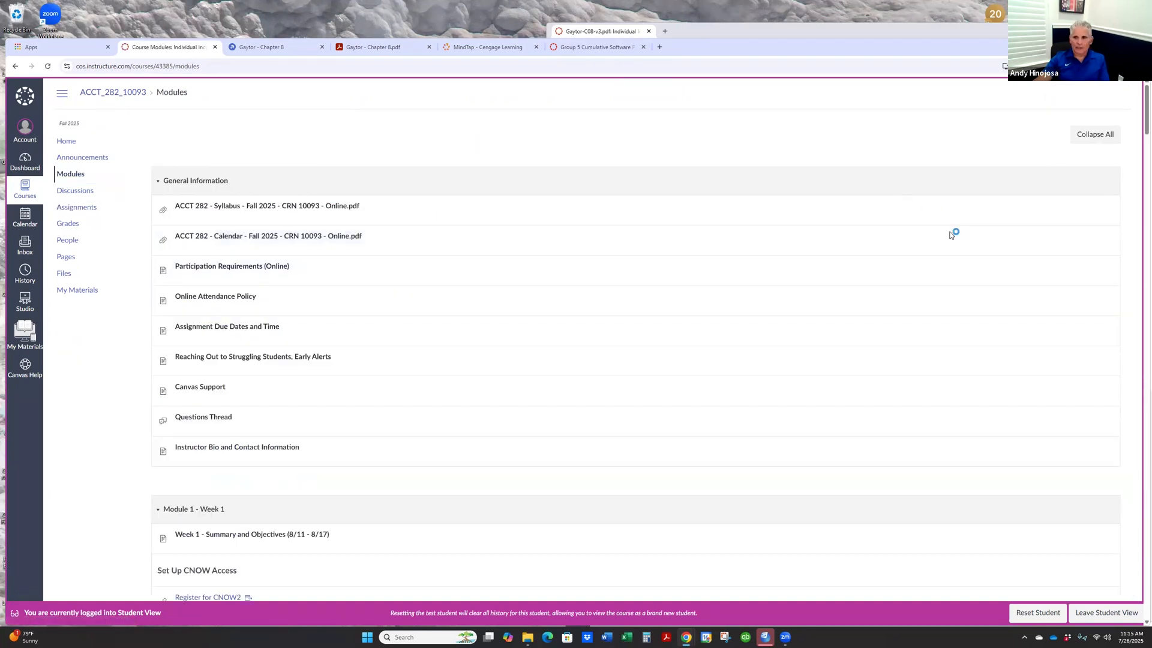
scroll(973, 228, "down", 10)
scroll(967, 245, "down", 20)
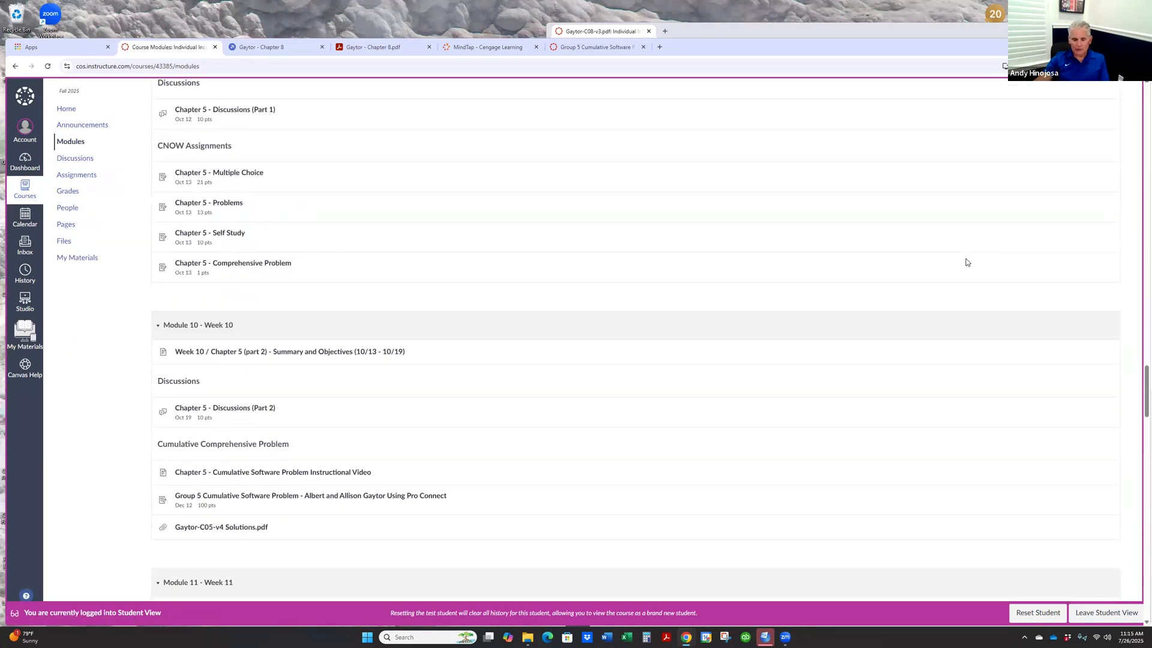
scroll(960, 262, "down", 20)
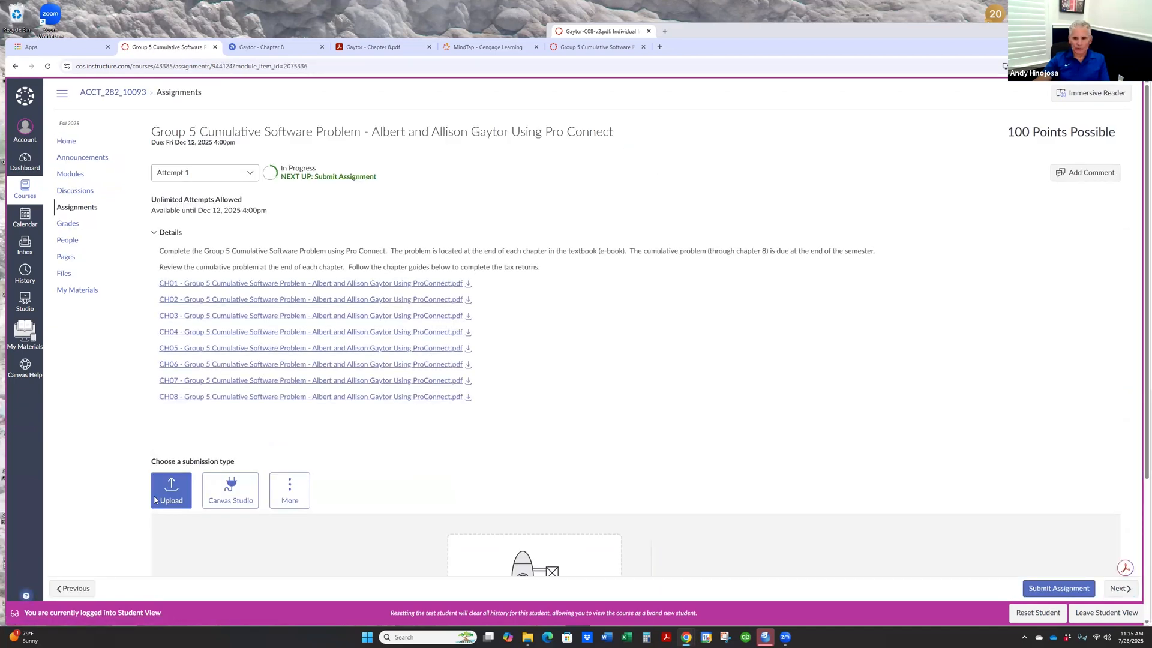
- Choose the saved complete-return PDF in Downloads for the module's assignment submission and dismiss the selection without uploading
scroll(636, 426, "down", 3)
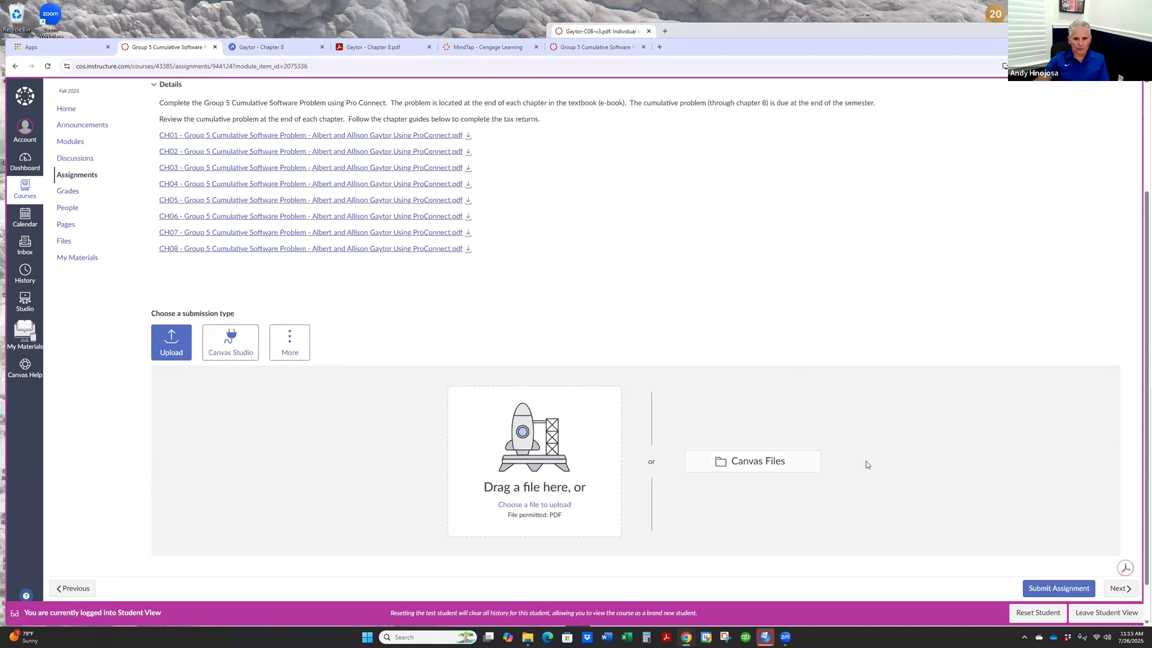
left_click(532, 452)
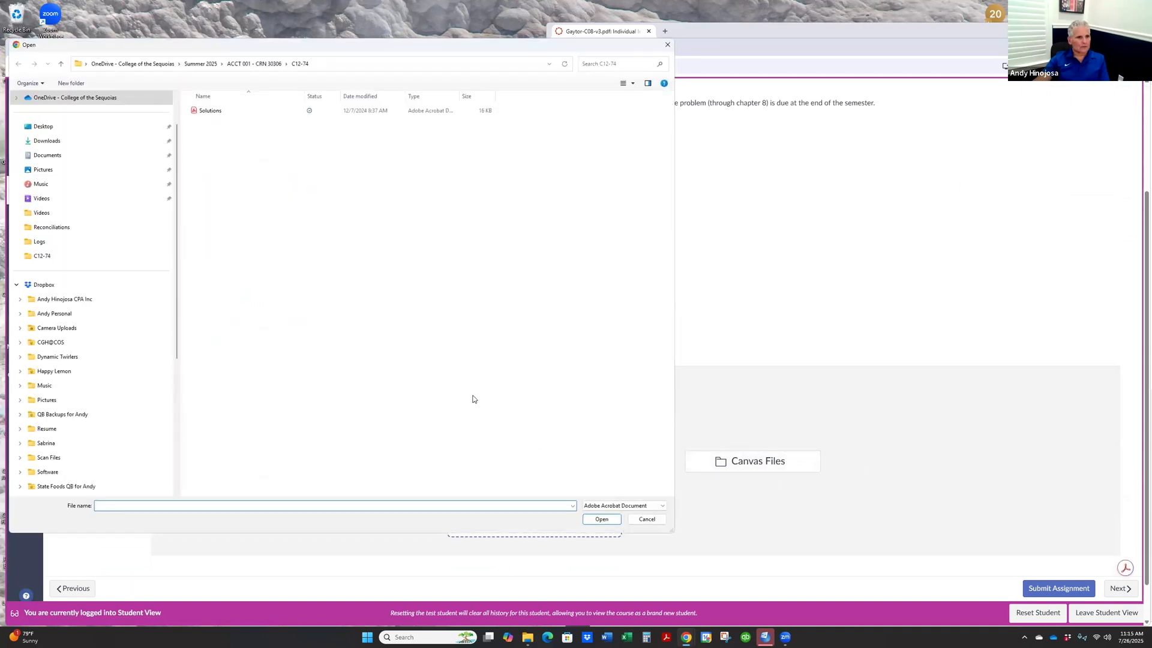
left_click(72, 141)
left_click(226, 123)
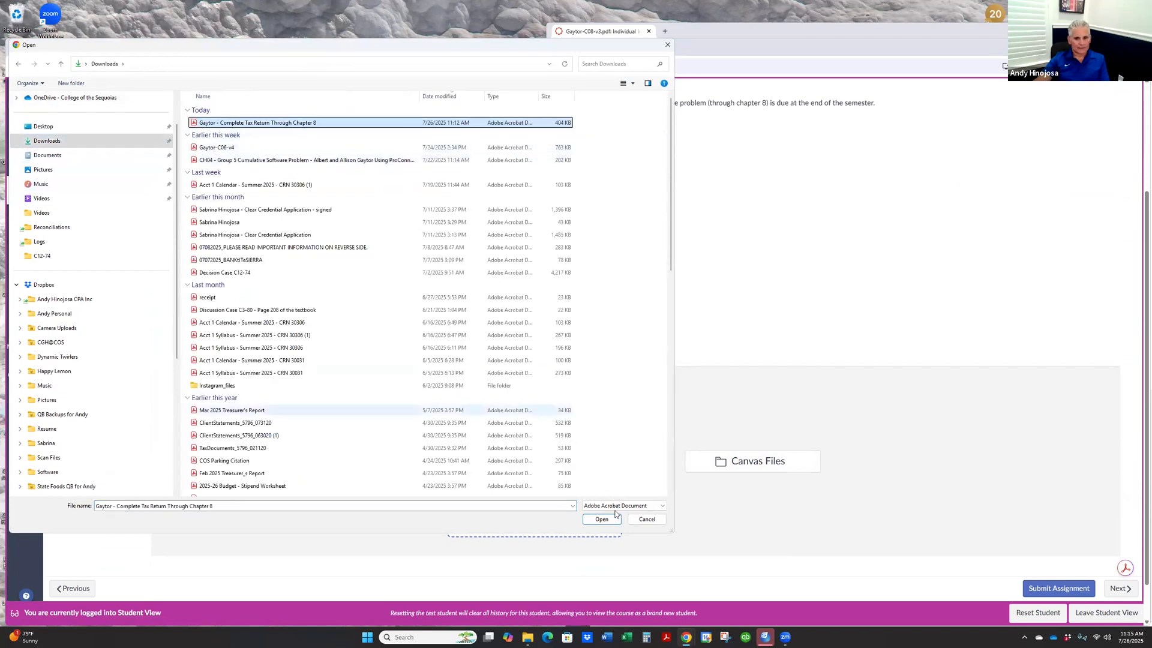
left_click(667, 44)
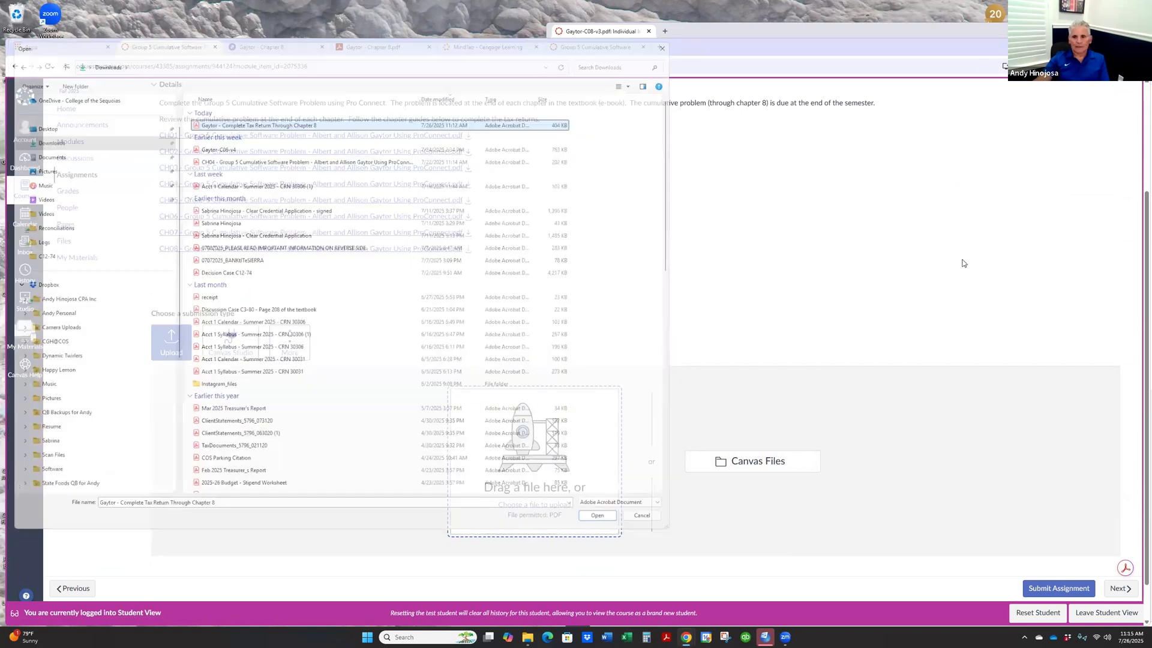